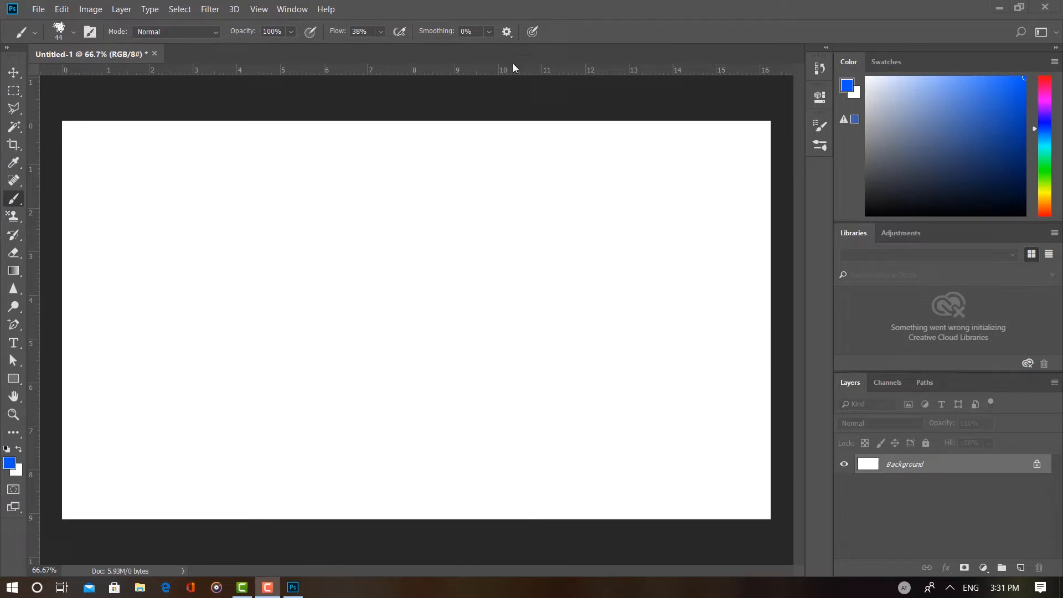
# Step: Select the Hard Round brush from the General Brushes group and set its size to 70 px
pyautogui.click(74, 33)
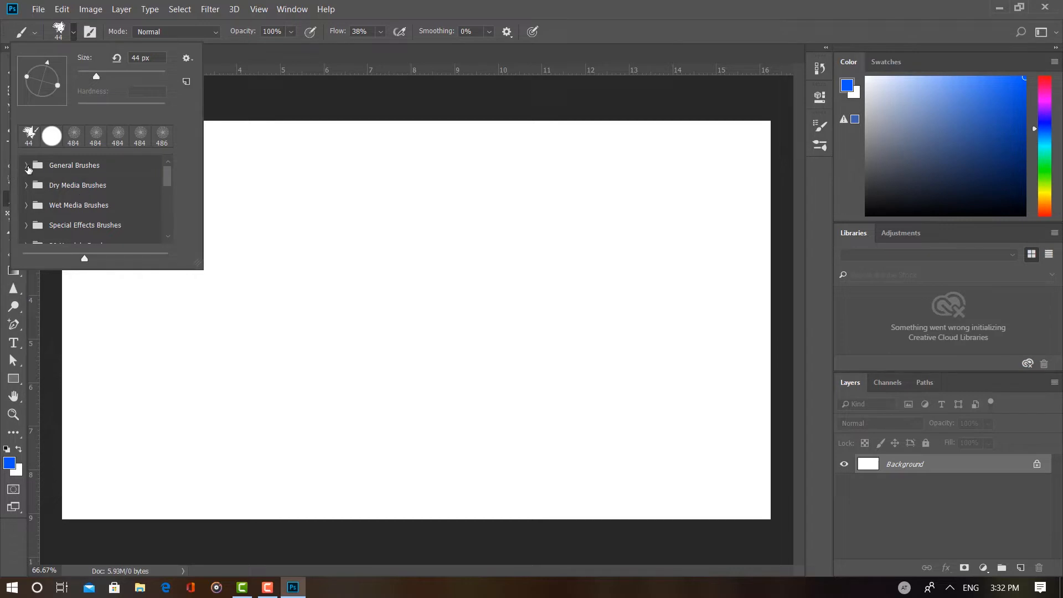
pyautogui.click(26, 165)
pyautogui.click(80, 191)
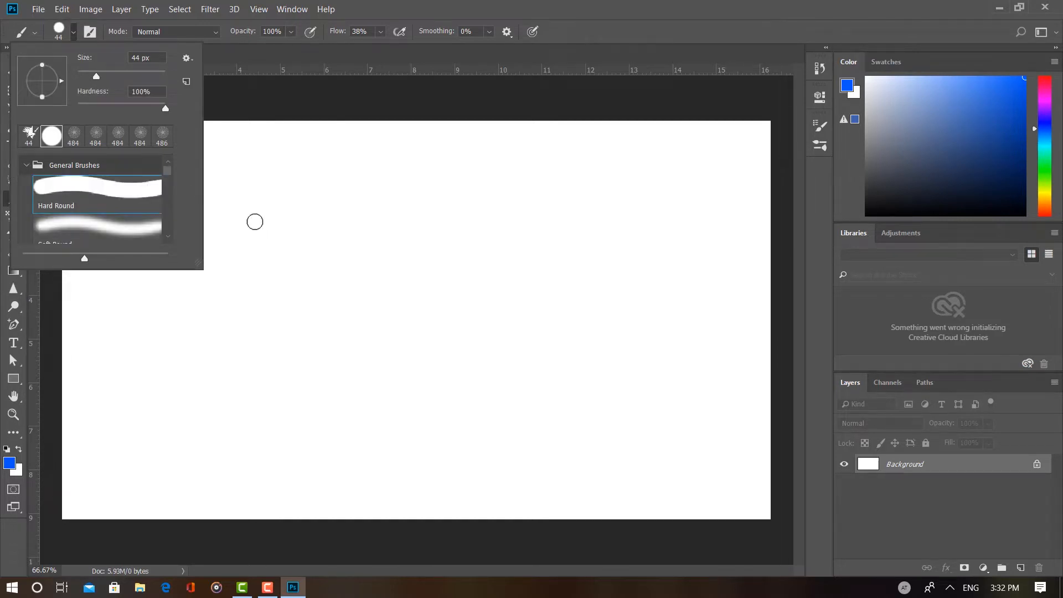
pyautogui.rightClick(255, 215)
pyautogui.click(359, 249)
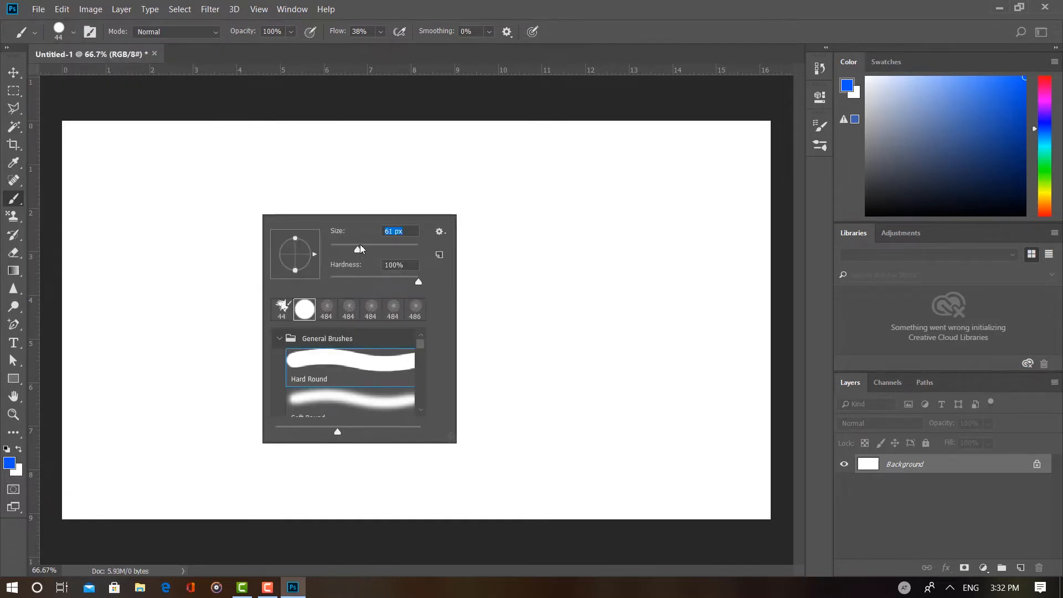
# Step: Paint a wavy blue test stroke in the upper part of the canvas and undo it
pyautogui.click(247, 152)
pyautogui.moveTo(247, 151)
pyautogui.mouseDown()
pyautogui.moveTo(280, 196)
pyautogui.moveTo(316, 210)
pyautogui.moveTo(311, 250)
pyautogui.moveTo(365, 284)
pyautogui.mouseUp()
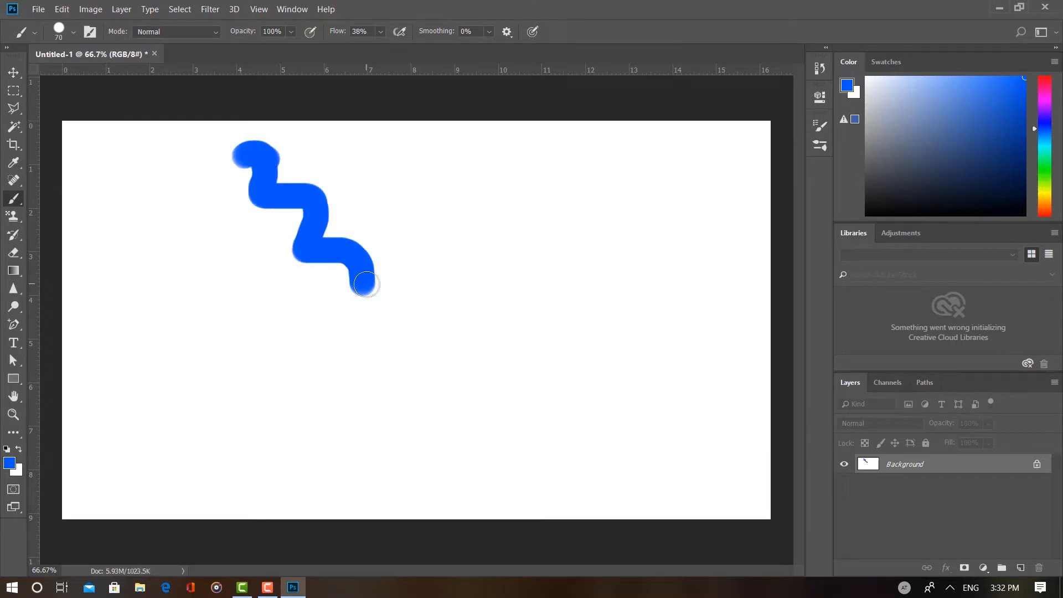
pyautogui.hotkey('ctrl', 'z')
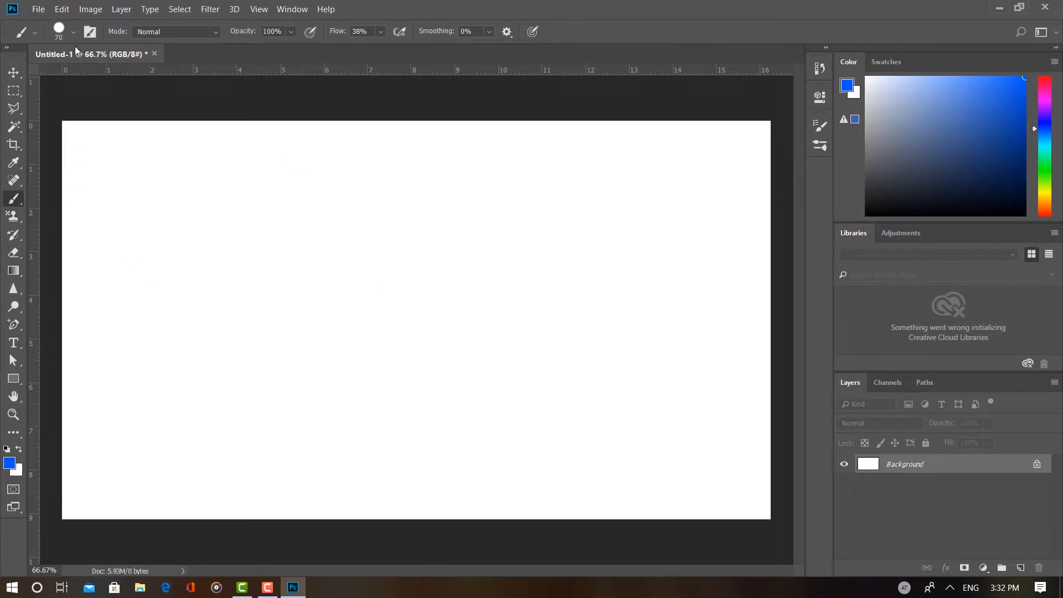
# Step: Collapse the General Brushes group, request restoring the Legacy Brushes set to the brush presets, and cancel the request
pyautogui.click(73, 32)
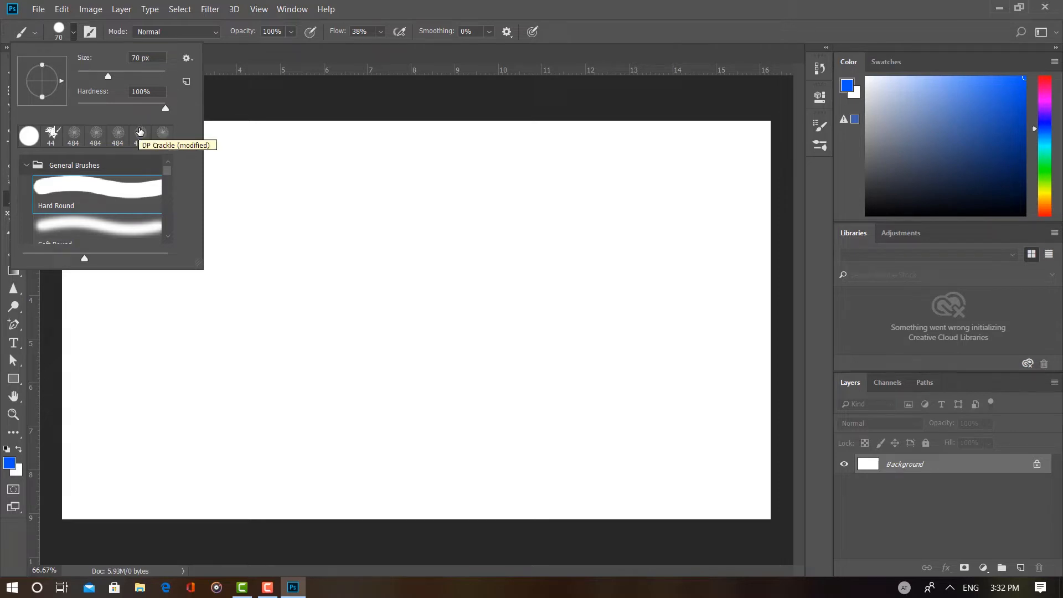
pyautogui.click(24, 166)
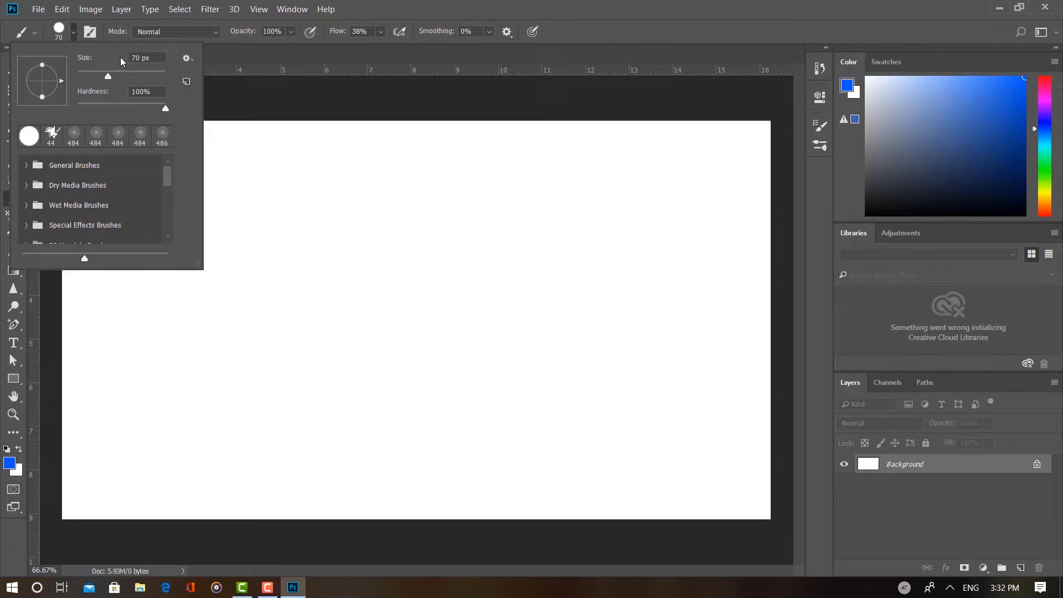
pyautogui.click(72, 33)
pyautogui.click(73, 33)
pyautogui.click(187, 62)
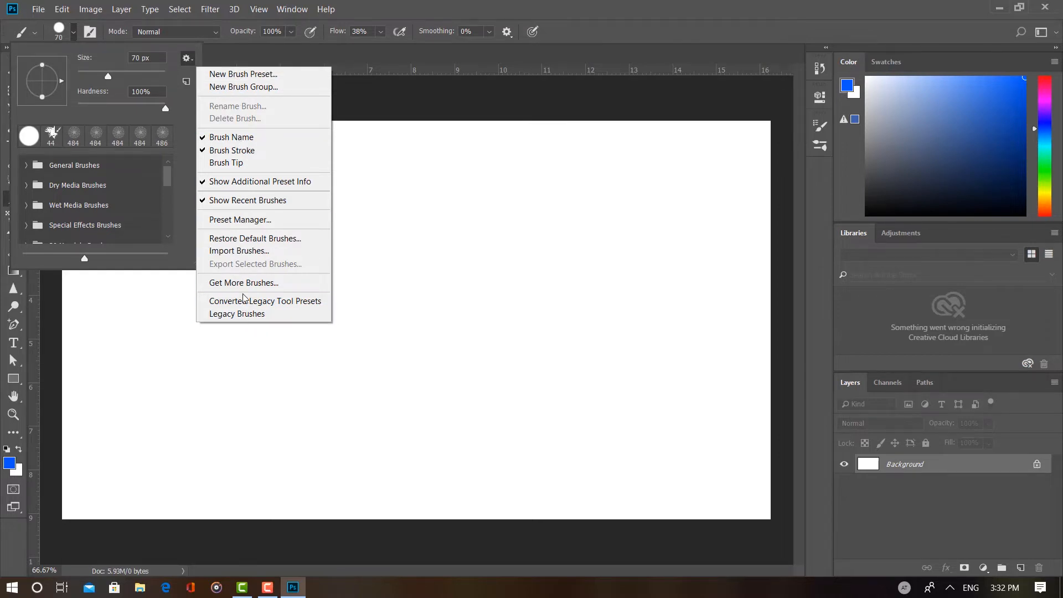
pyautogui.click(237, 313)
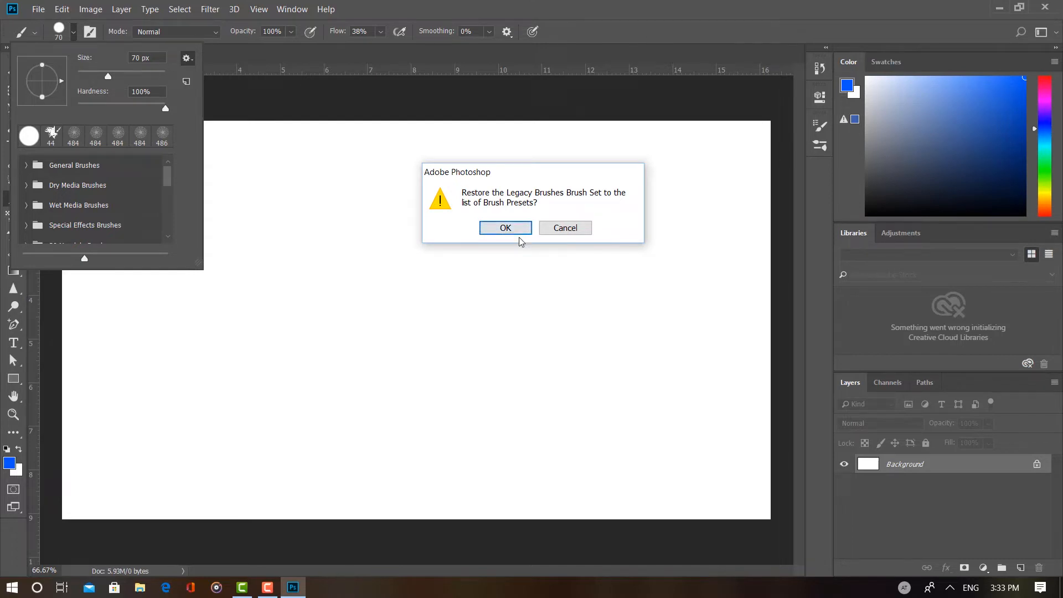
pyautogui.click(562, 231)
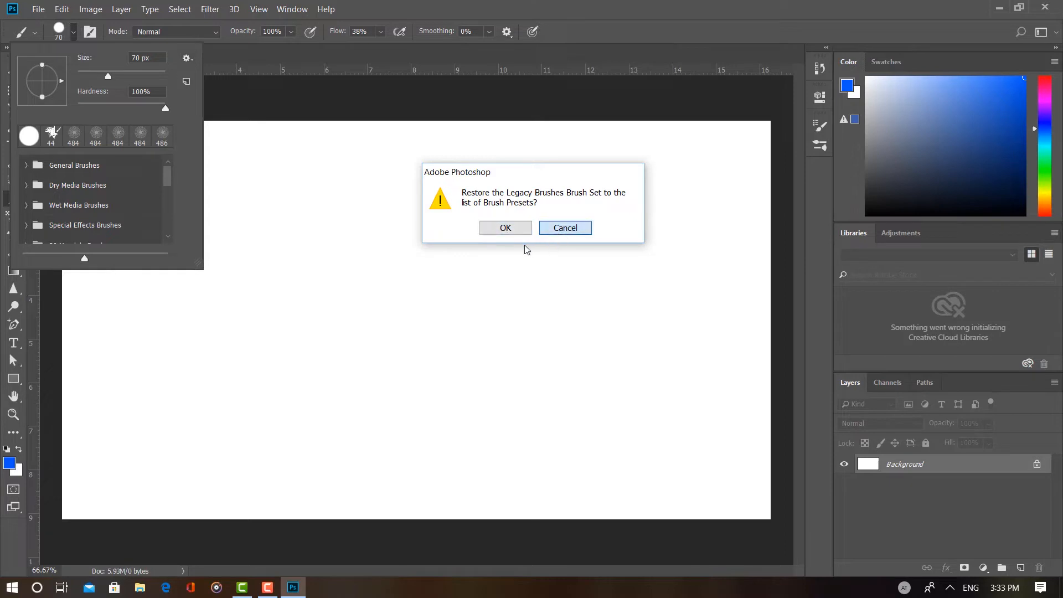
# Step: Expand the Legacy Brushes set and its Default Brushes group in the brush presets
pyautogui.moveTo(167, 179); pyautogui.dragTo(166, 229)
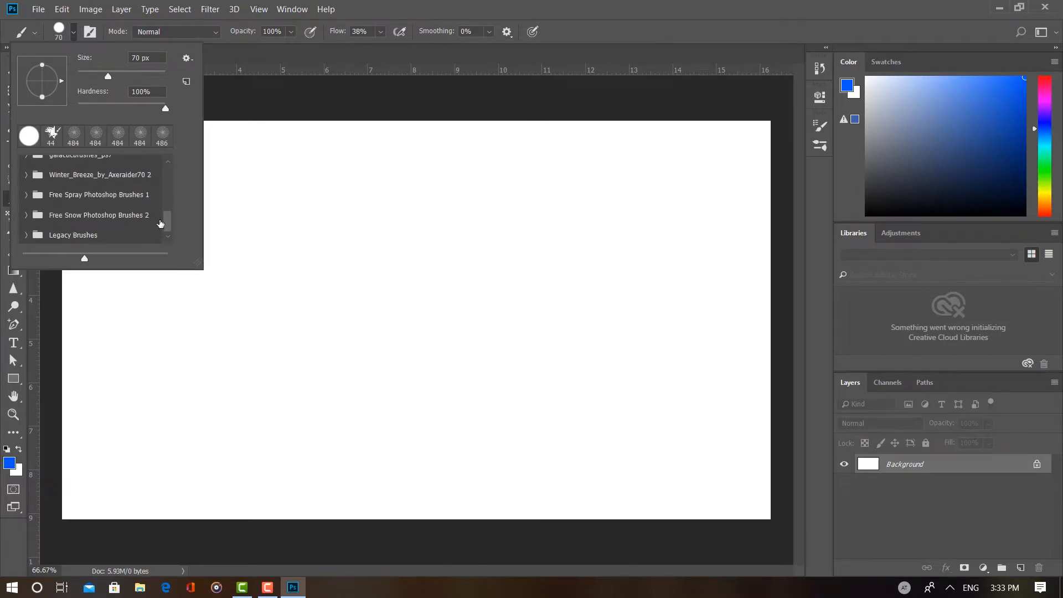
pyautogui.click(168, 235)
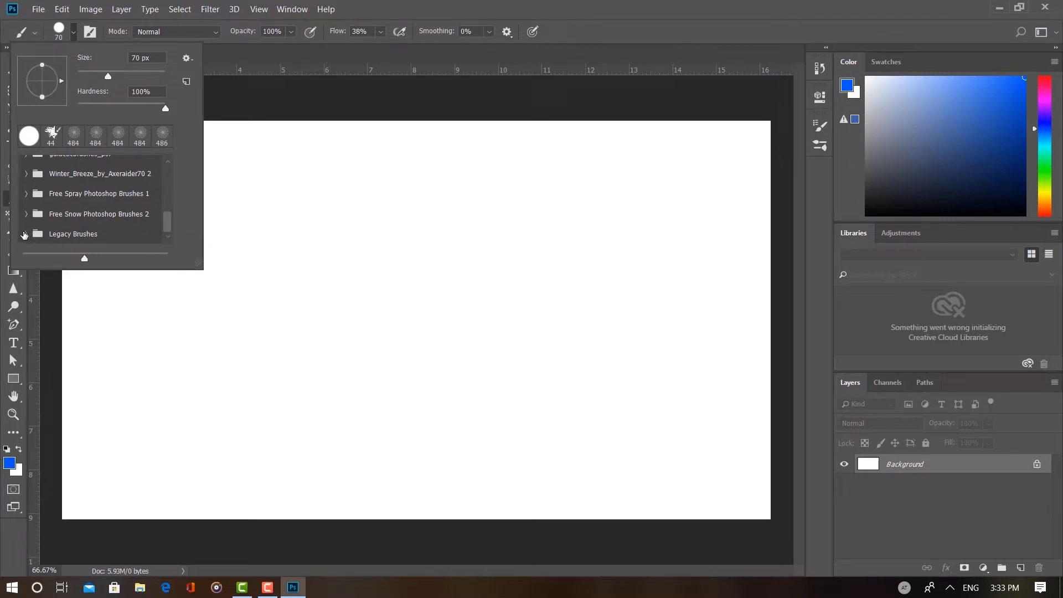
pyautogui.click(24, 235)
pyautogui.scroll(-2, 106, 224)
pyautogui.scroll(-1, 108, 218)
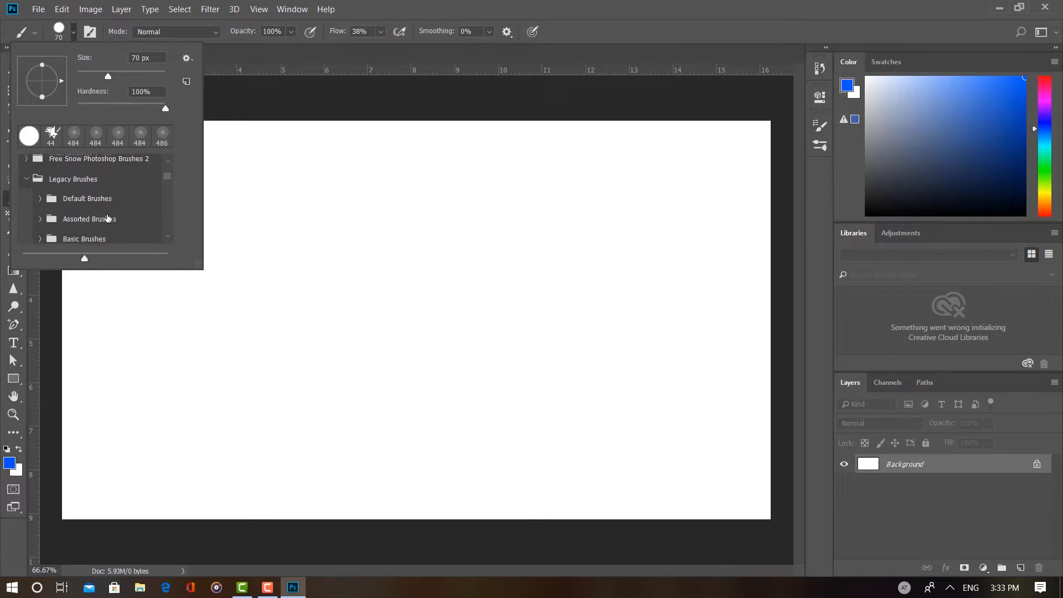
pyautogui.scroll(-1, 109, 218)
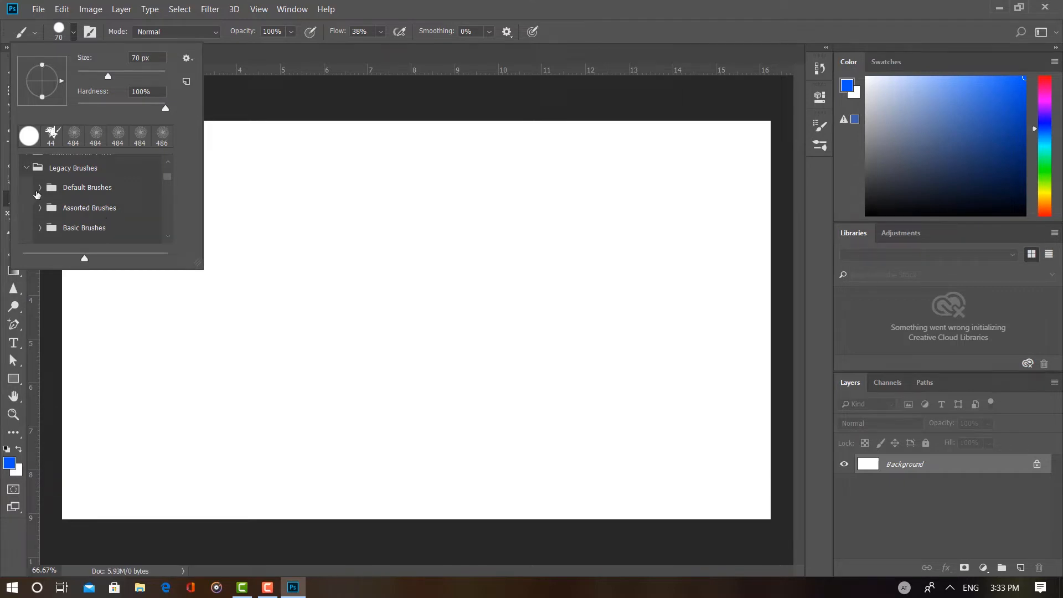
pyautogui.click(39, 188)
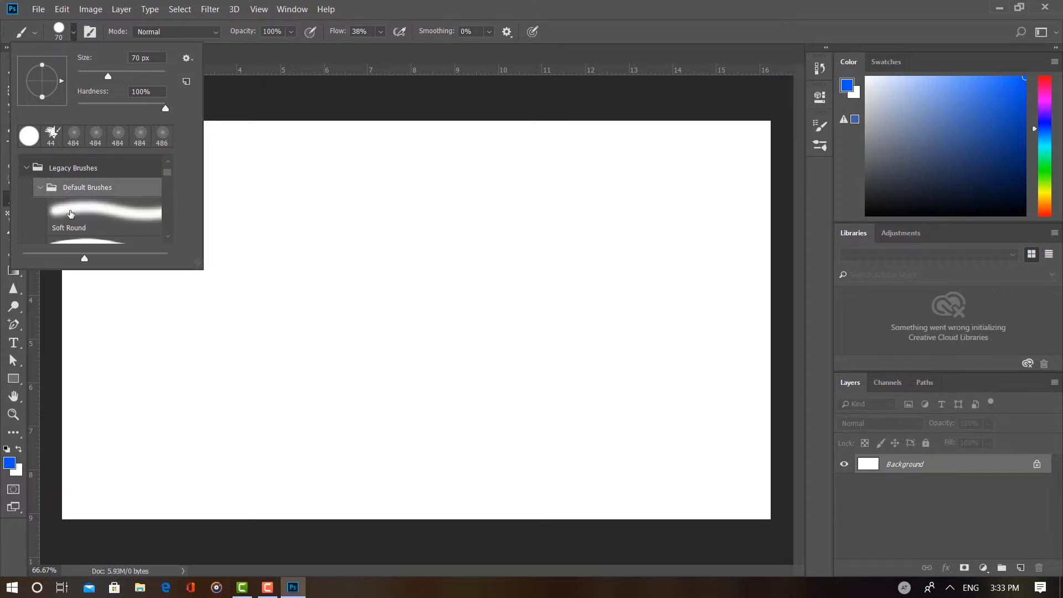
pyautogui.scroll(-6, 71, 214)
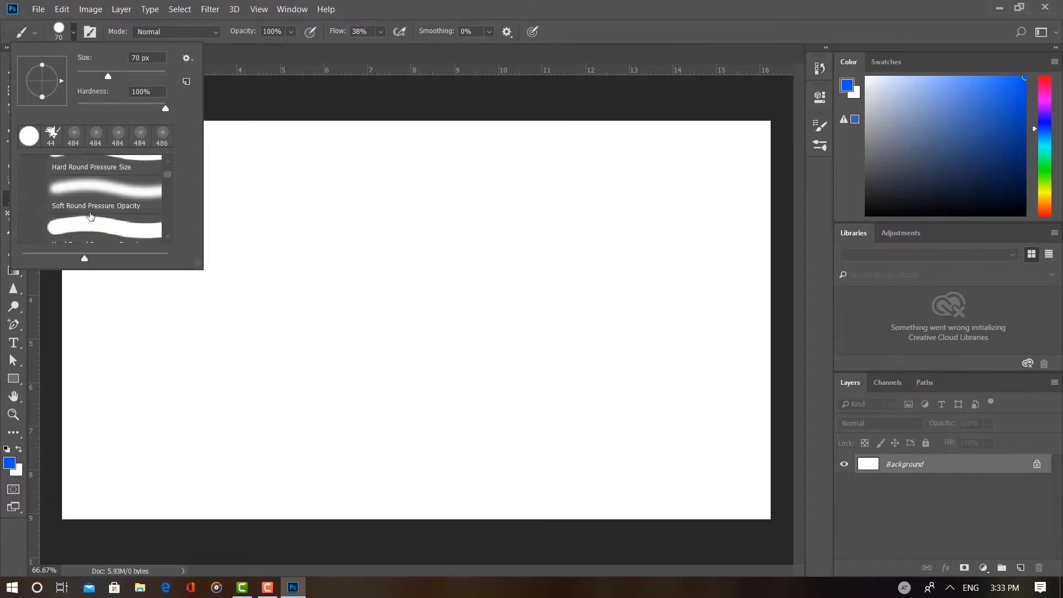
pyautogui.scroll(-6, 90, 216)
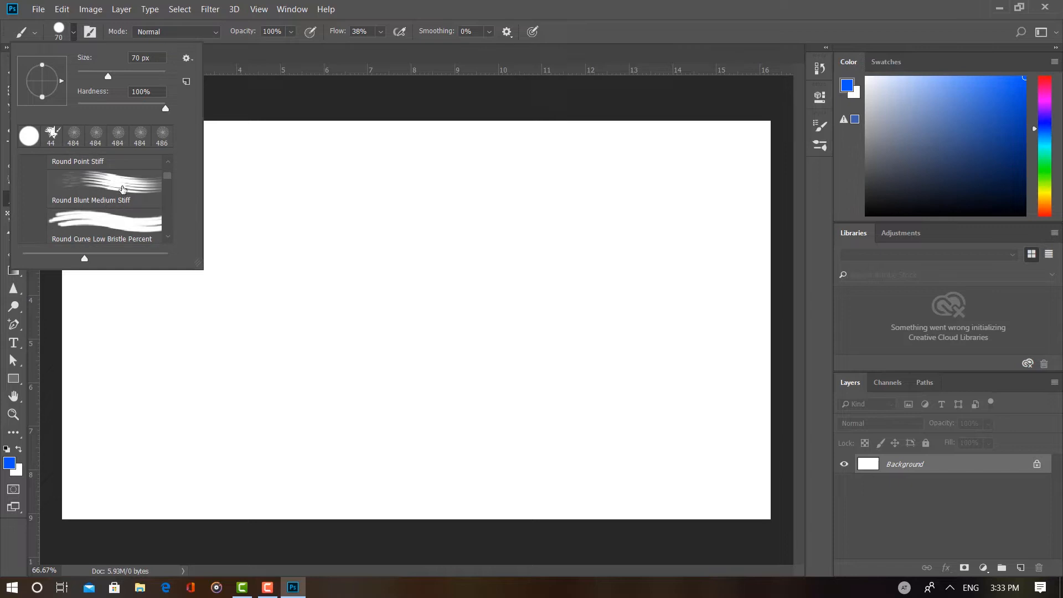
# Step: Paint looping blue test strokes with the Round Blunt Medium Stiff brush and clear the canvas to white
pyautogui.click(109, 188)
pyautogui.moveTo(272, 203)
pyautogui.mouseDown()
pyautogui.moveTo(351, 238)
pyautogui.moveTo(334, 299)
pyautogui.moveTo(363, 323)
pyautogui.moveTo(372, 366)
pyautogui.moveTo(430, 360)
pyautogui.moveTo(383, 288)
pyautogui.moveTo(463, 267)
pyautogui.moveTo(431, 217)
pyautogui.moveTo(308, 202)
pyautogui.moveTo(277, 304)
pyautogui.moveTo(501, 354)
pyautogui.moveTo(55, 372)
pyautogui.moveTo(277, 370)
pyautogui.moveTo(423, 313)
pyautogui.moveTo(409, 171)
pyautogui.moveTo(408, 378)
pyautogui.moveTo(385, 246)
pyautogui.moveTo(312, 287)
pyautogui.moveTo(318, 260)
pyautogui.moveTo(141, 221)
pyautogui.moveTo(160, 243)
pyautogui.mouseUp()
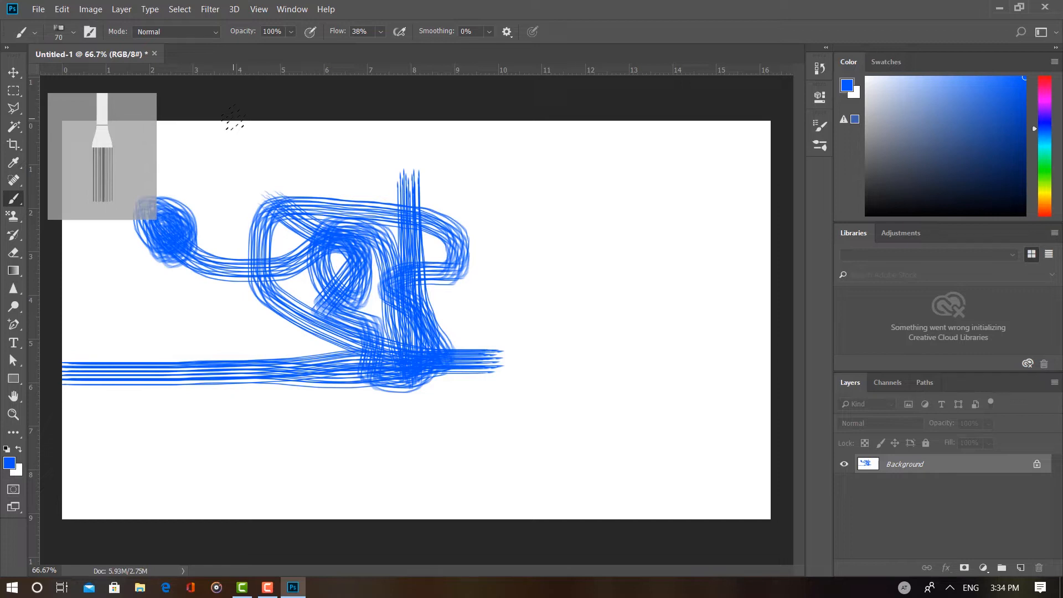
pyautogui.hotkey('ctrl', 'BackSpace')
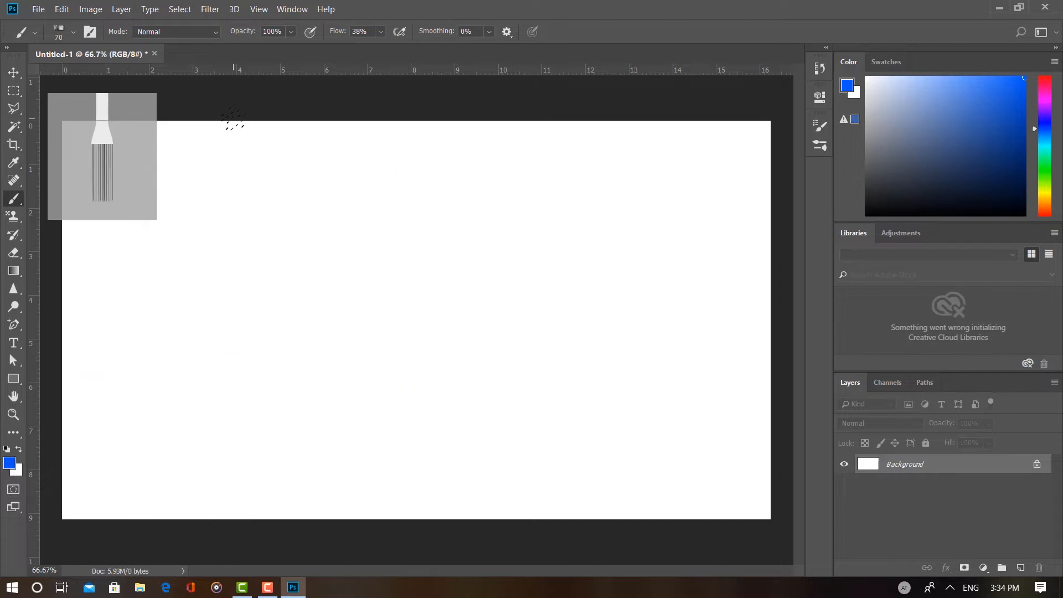
# Step: Select the Circle 1 brush from the legacy Assorted Brushes group and set its size to 161 px
pyautogui.click(73, 32)
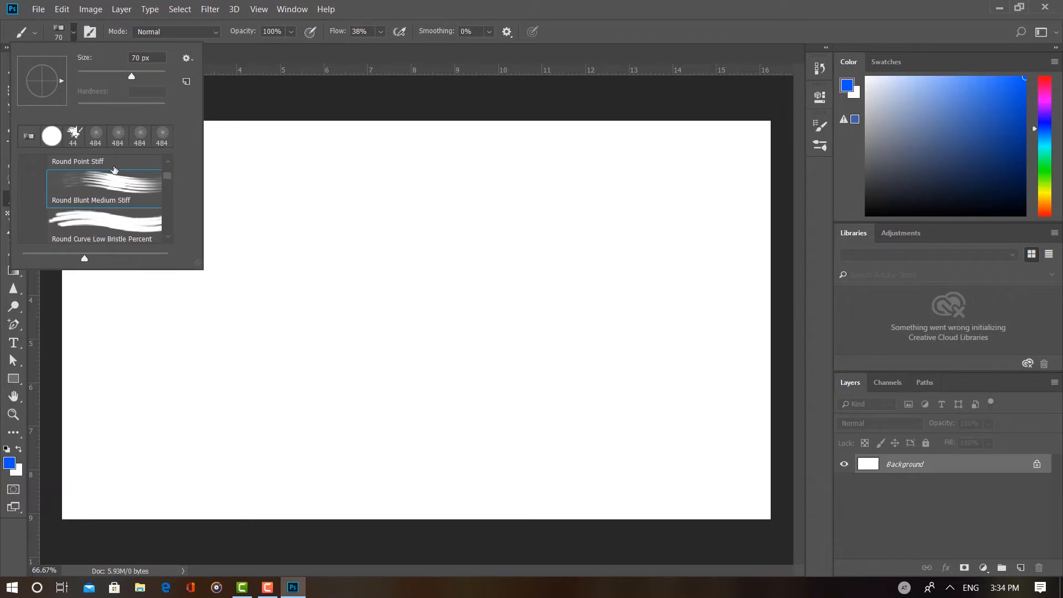
pyautogui.scroll(-2, 116, 182)
pyautogui.scroll(4, 128, 184)
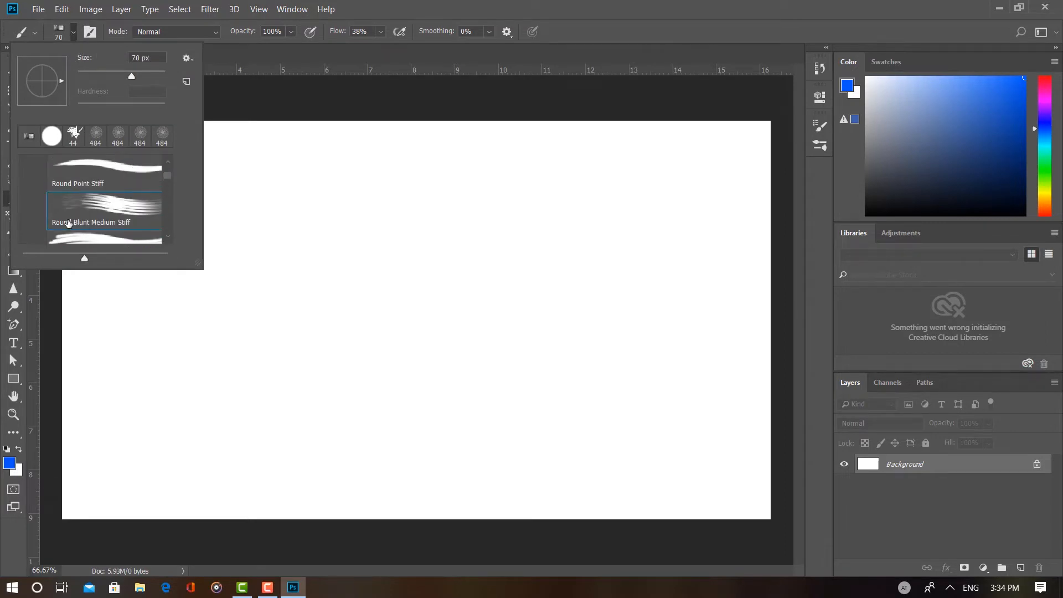
pyautogui.scroll(5, 56, 218)
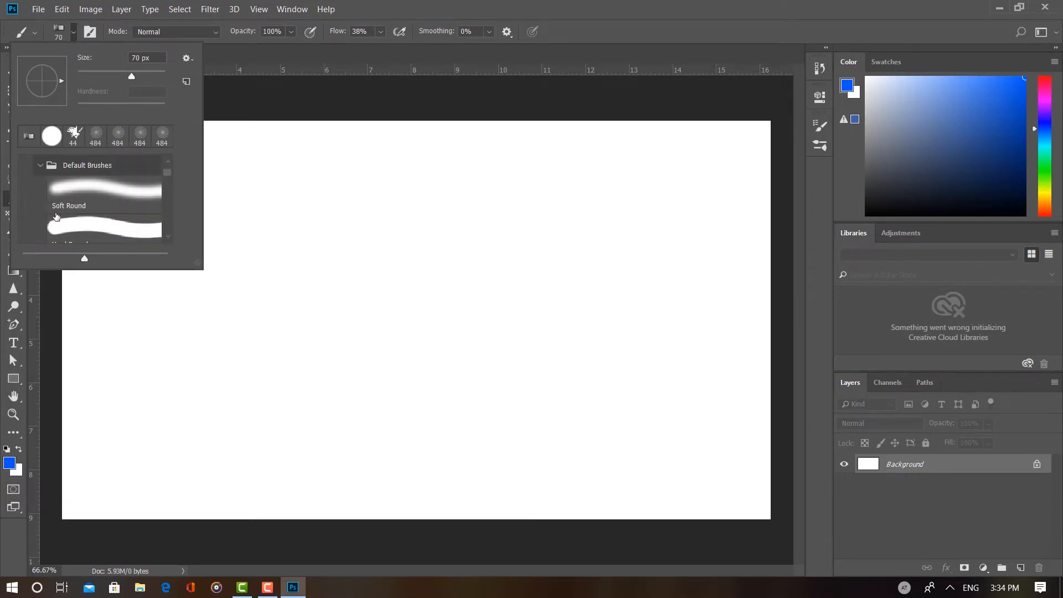
pyautogui.click(41, 200)
pyautogui.scroll(-2, 51, 209)
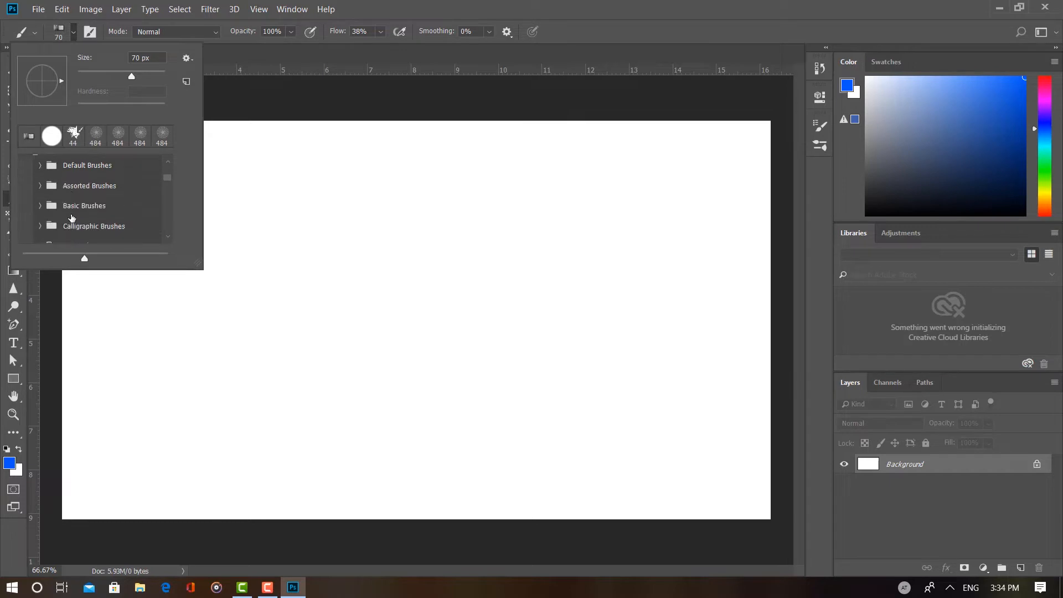
pyautogui.scroll(1, 51, 210)
pyautogui.click(40, 186)
pyautogui.click(79, 208)
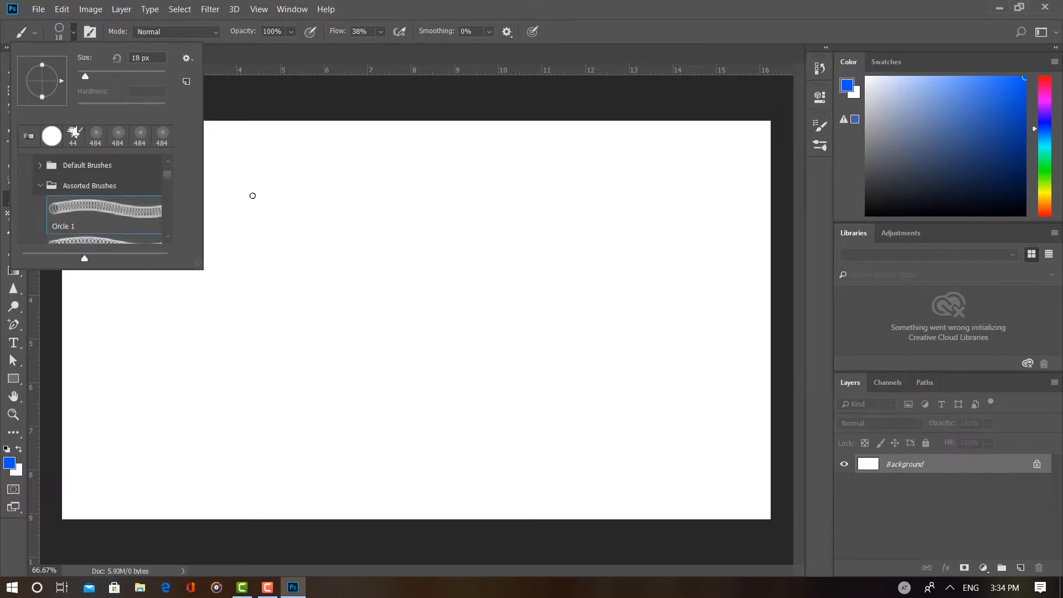
pyautogui.rightClick(254, 190)
pyautogui.moveTo(353, 220); pyautogui.dragTo(385, 224)
pyautogui.press('Return')
# Step: Paint a looping blue test stroke with the Circle 1 brush and undo it
pyautogui.moveTo(203, 189)
pyautogui.mouseDown()
pyautogui.moveTo(216, 223)
pyautogui.moveTo(334, 236)
pyautogui.moveTo(348, 298)
pyautogui.moveTo(424, 307)
pyautogui.moveTo(423, 246)
pyautogui.moveTo(351, 254)
pyautogui.moveTo(303, 314)
pyautogui.moveTo(232, 235)
pyautogui.moveTo(339, 237)
pyautogui.moveTo(487, 303)
pyautogui.moveTo(456, 219)
pyautogui.moveTo(296, 314)
pyautogui.moveTo(228, 246)
pyautogui.moveTo(424, 289)
pyautogui.moveTo(356, 200)
pyautogui.mouseUp()
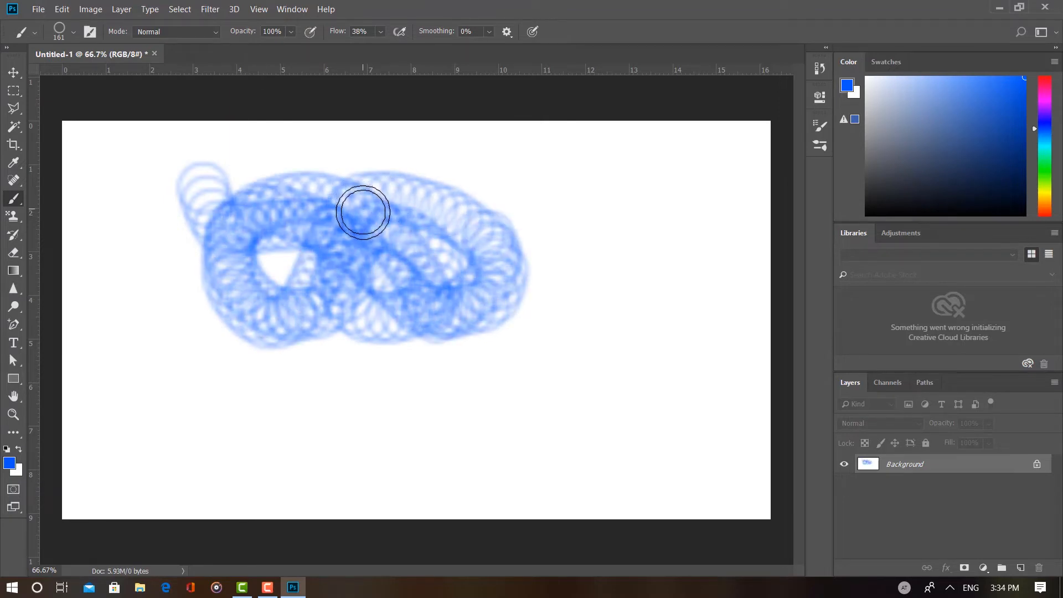
pyautogui.hotkey('ctrl', 'z')
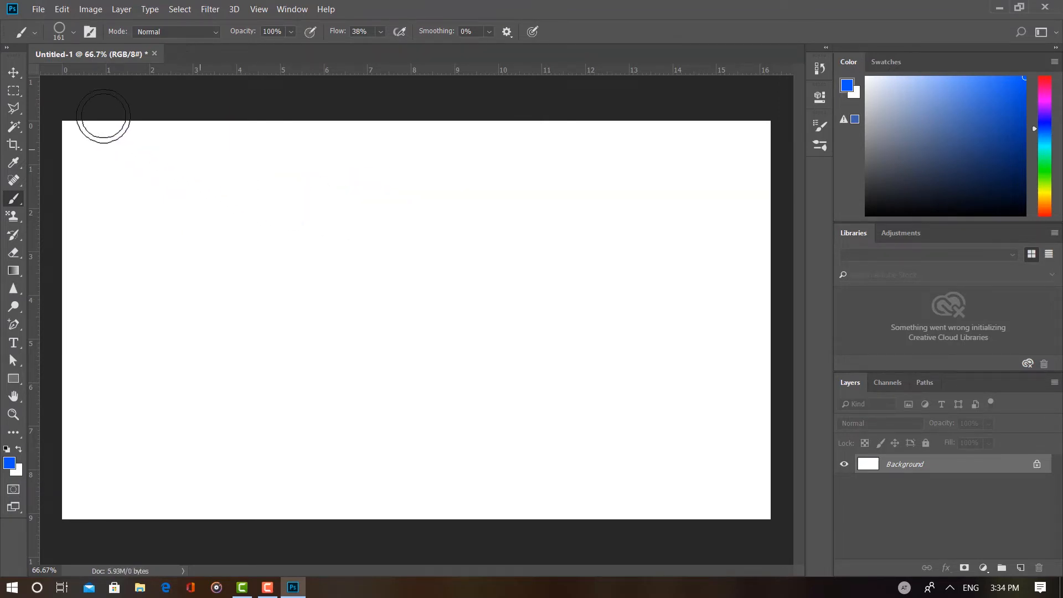
# Step: Collapse the Assorted Brushes and DP Brushes groups and expand the legacy Dry Media Brushes group
pyautogui.click(73, 32)
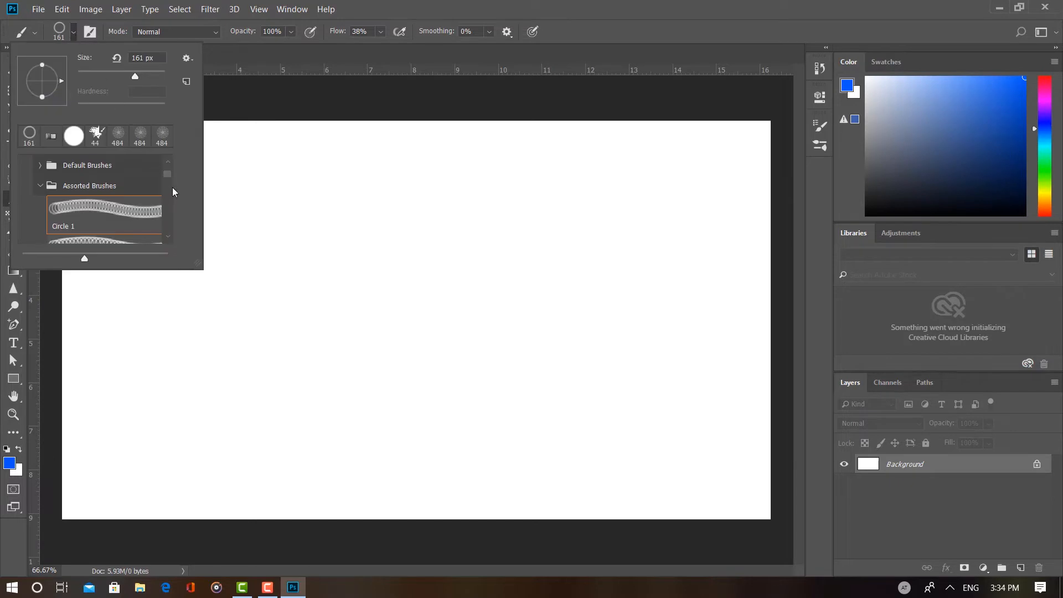
pyautogui.scroll(-1, 164, 183)
pyautogui.click(42, 176)
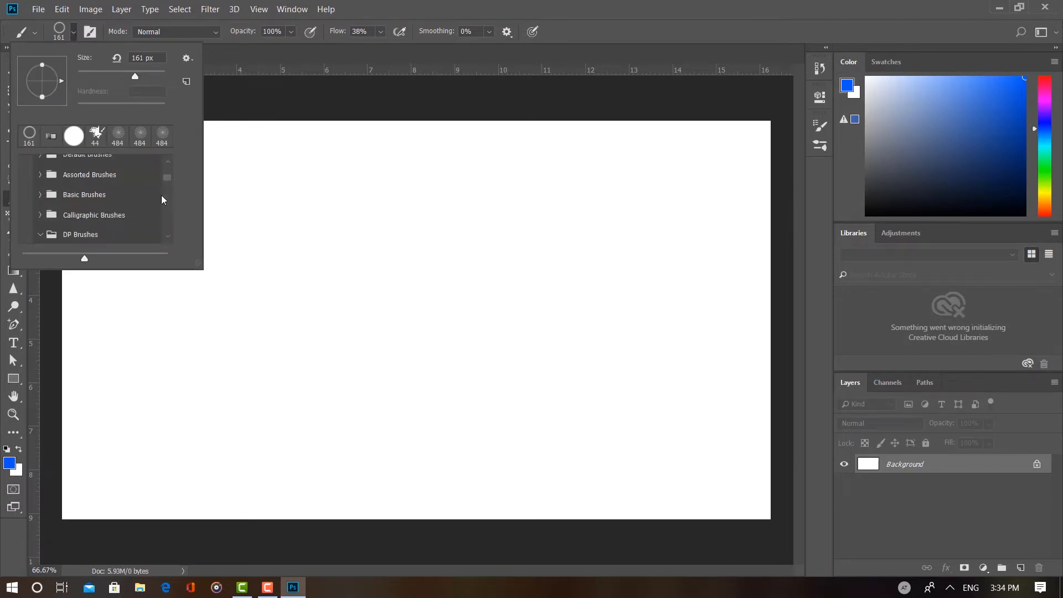
pyautogui.scroll(-1, 150, 195)
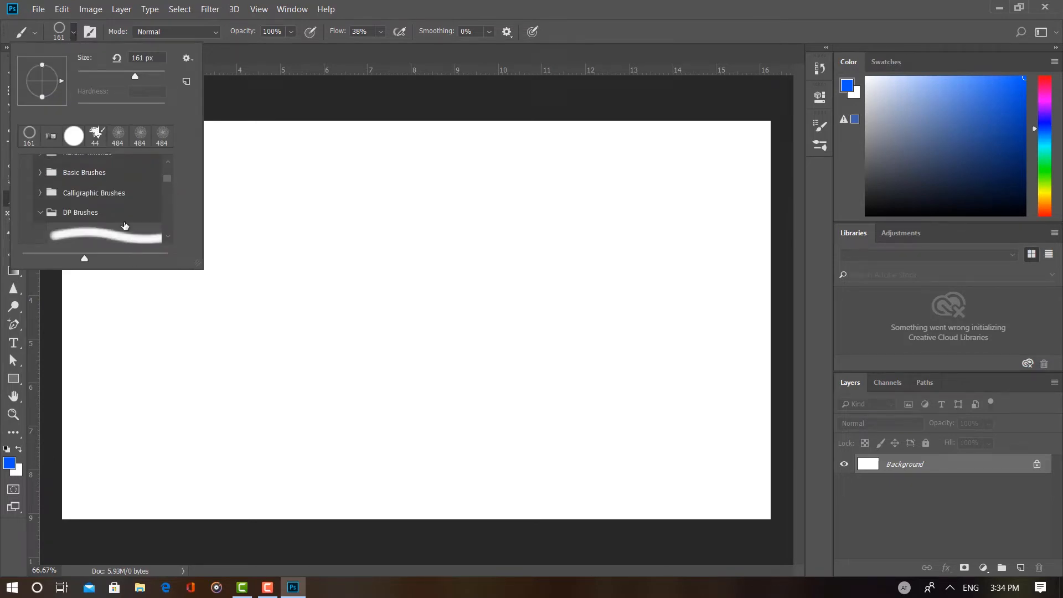
pyautogui.click(42, 214)
pyautogui.scroll(-1, 51, 217)
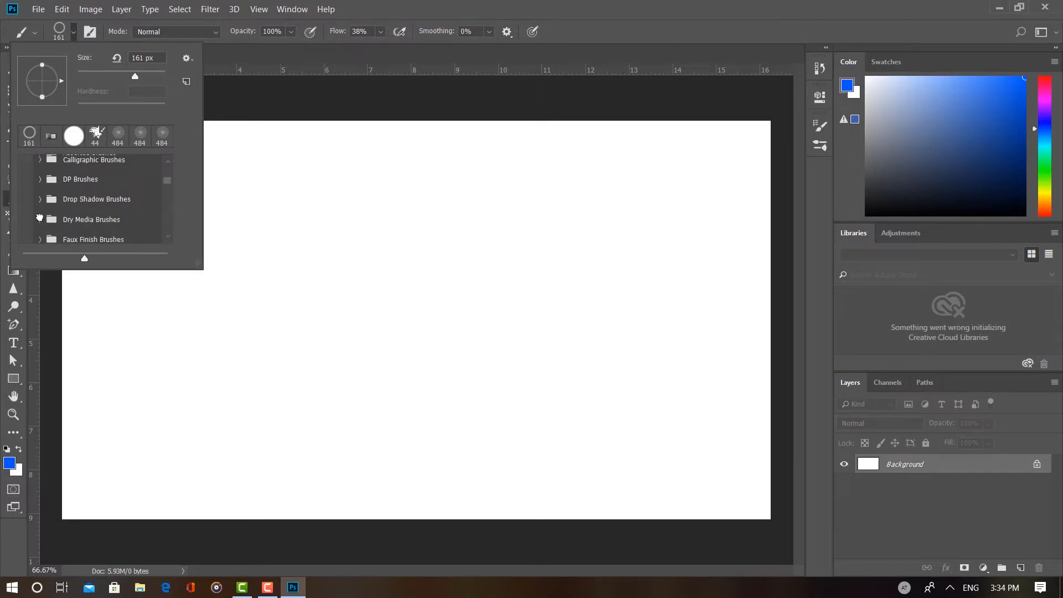
pyautogui.click(40, 219)
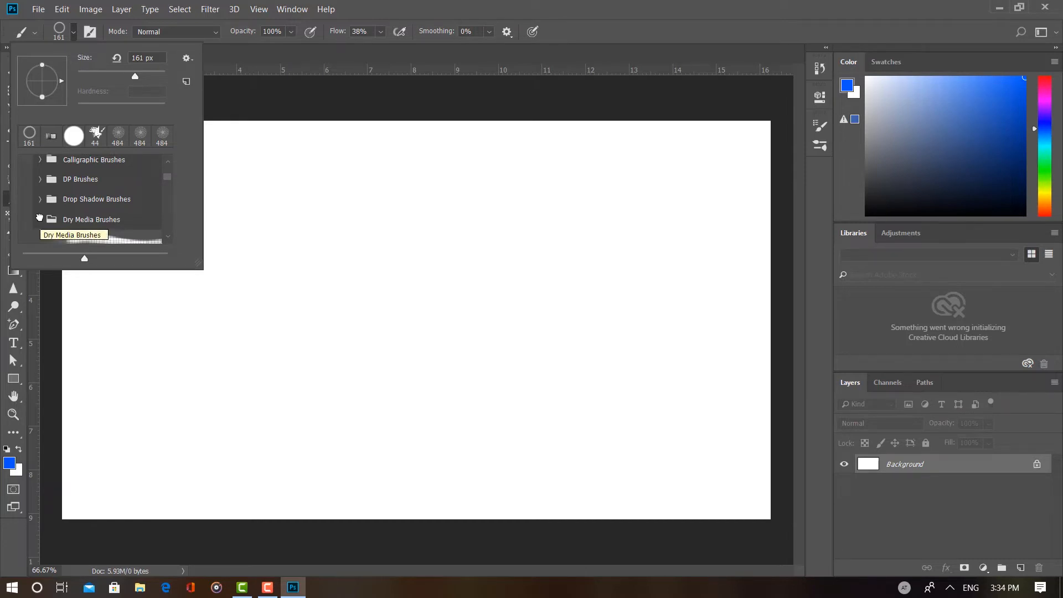
pyautogui.scroll(-4, 85, 211)
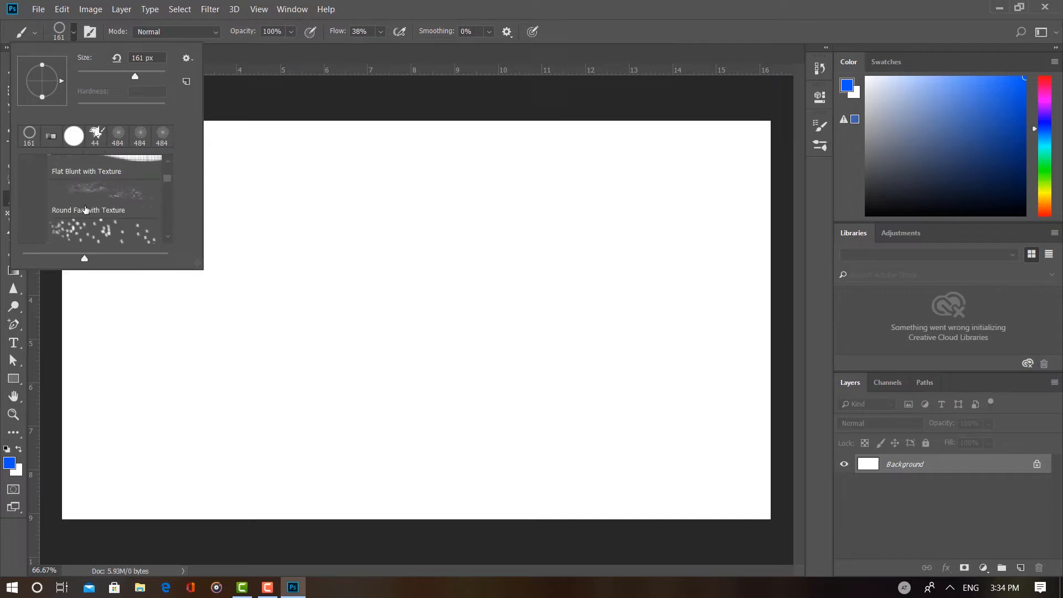
pyautogui.scroll(-1, 86, 211)
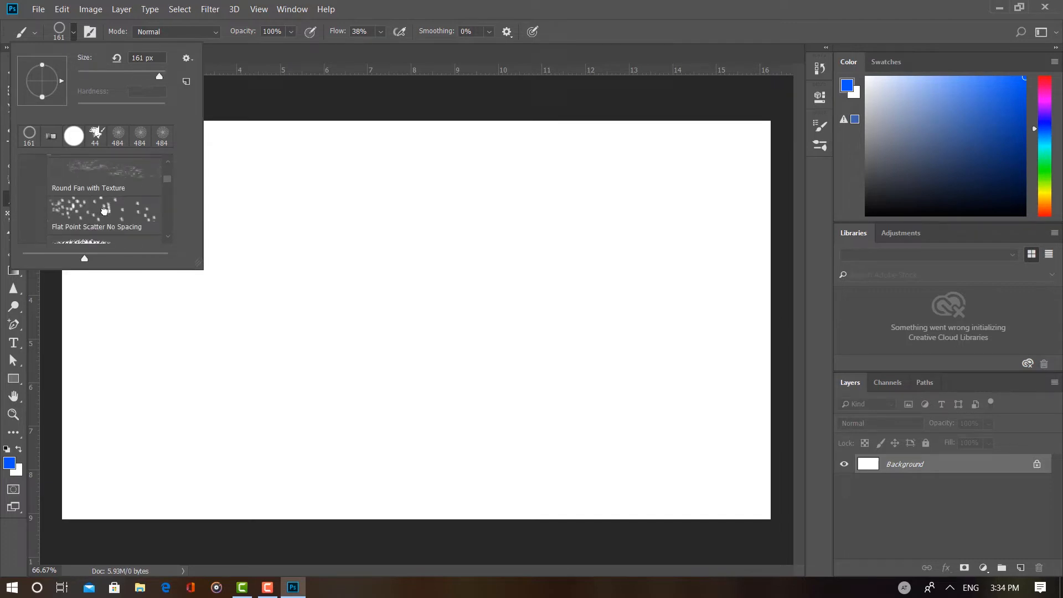
# Step: Paint scattered blue strokes across most of the canvas with the Flat Point Scatter No Spacing brush
pyautogui.click(105, 213)
pyautogui.moveTo(280, 222)
pyautogui.mouseDown()
pyautogui.moveTo(289, 214)
pyautogui.moveTo(373, 259)
pyautogui.moveTo(472, 282)
pyautogui.moveTo(584, 330)
pyautogui.moveTo(439, 325)
pyautogui.mouseUp()
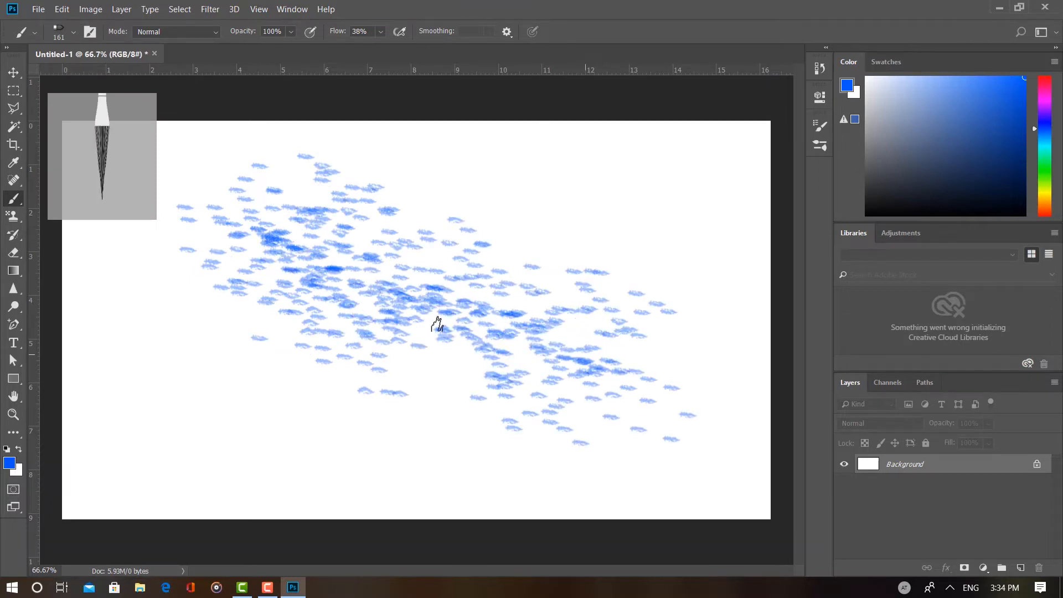
pyautogui.moveTo(247, 313)
pyautogui.mouseDown()
pyautogui.moveTo(370, 367)
pyautogui.moveTo(443, 315)
pyautogui.moveTo(429, 228)
pyautogui.moveTo(232, 232)
pyautogui.moveTo(325, 340)
pyautogui.moveTo(288, 277)
pyautogui.moveTo(560, 203)
pyautogui.moveTo(605, 214)
pyautogui.moveTo(723, 303)
pyautogui.moveTo(752, 288)
pyautogui.mouseUp()
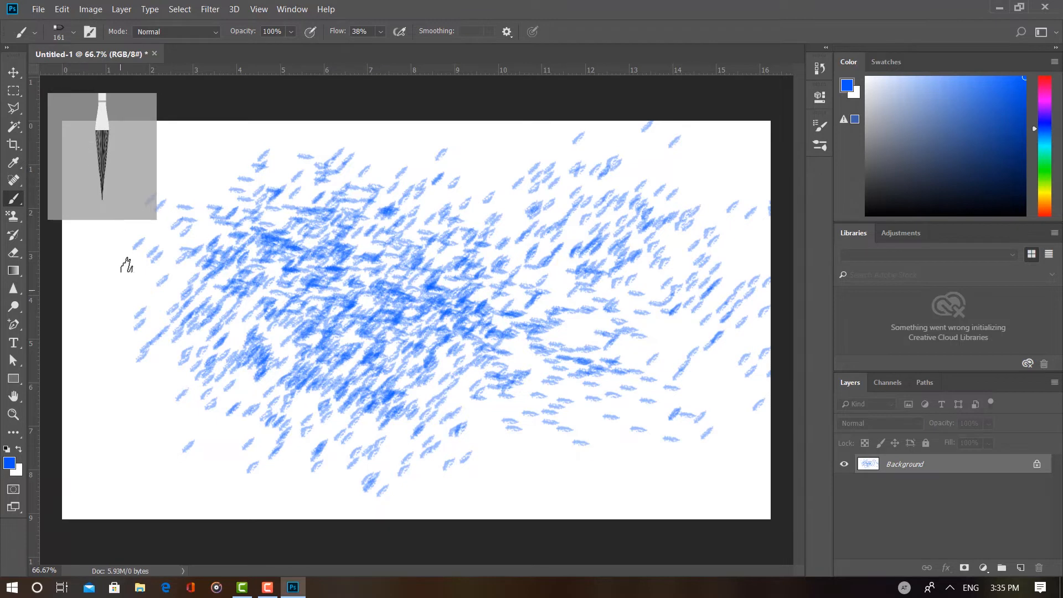
# Step: Add another scattered blue stroke across the left half of the canvas and collapse the legacy Dry Media Brushes group
pyautogui.moveTo(125, 260)
pyautogui.mouseDown()
pyautogui.moveTo(199, 340)
pyautogui.moveTo(305, 375)
pyautogui.moveTo(446, 386)
pyautogui.mouseUp()
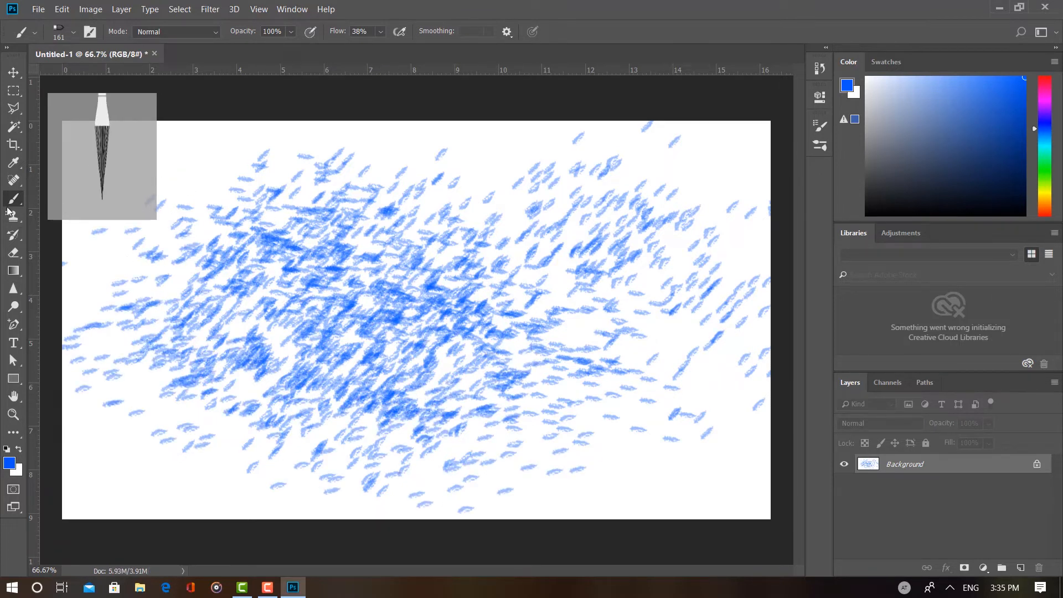
pyautogui.click(72, 33)
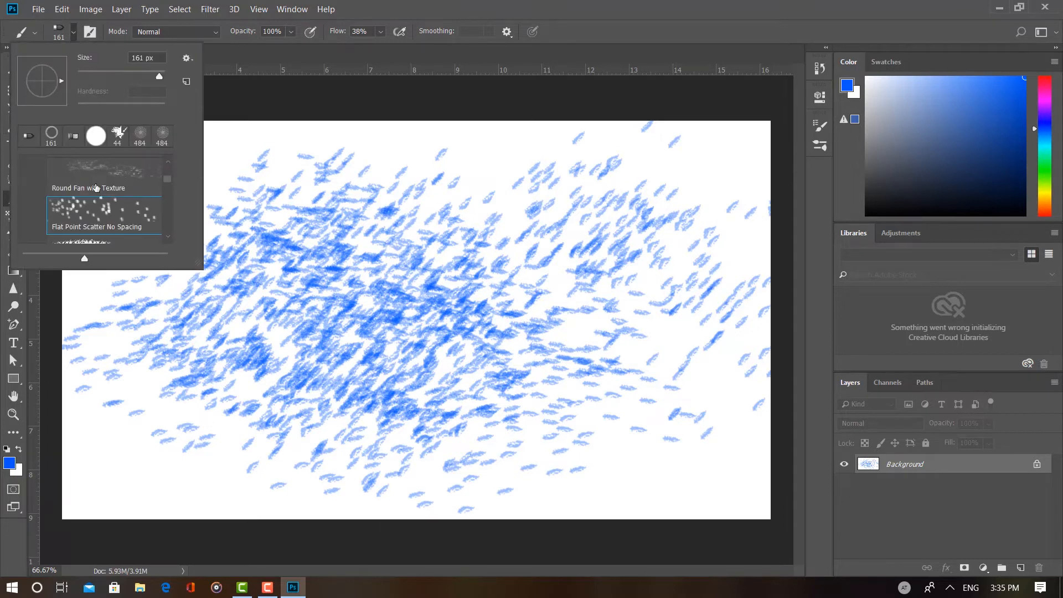
pyautogui.scroll(2, 88, 199)
pyautogui.scroll(3, 89, 210)
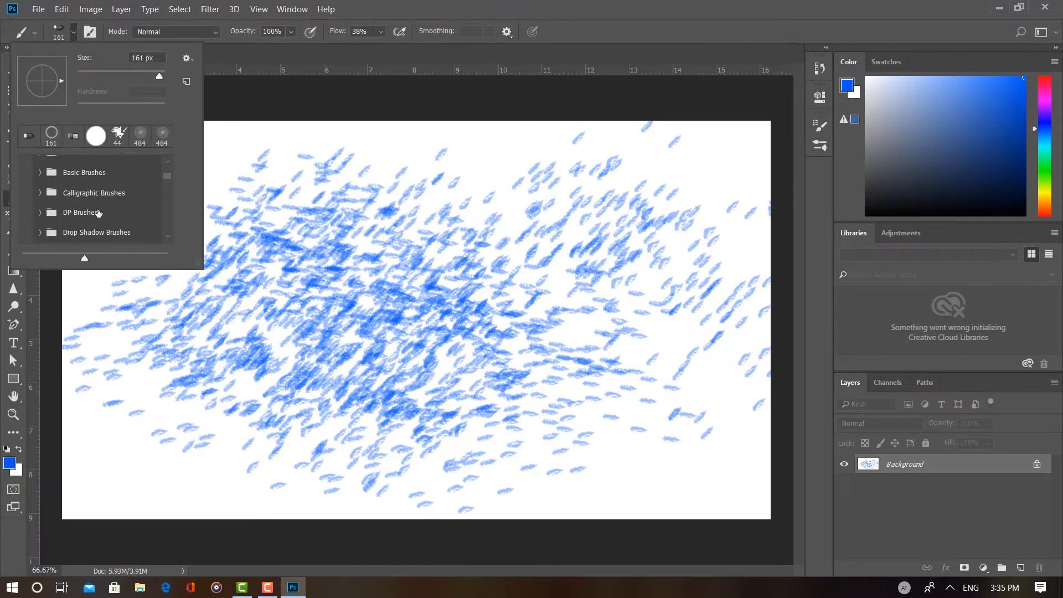
pyautogui.click(44, 220)
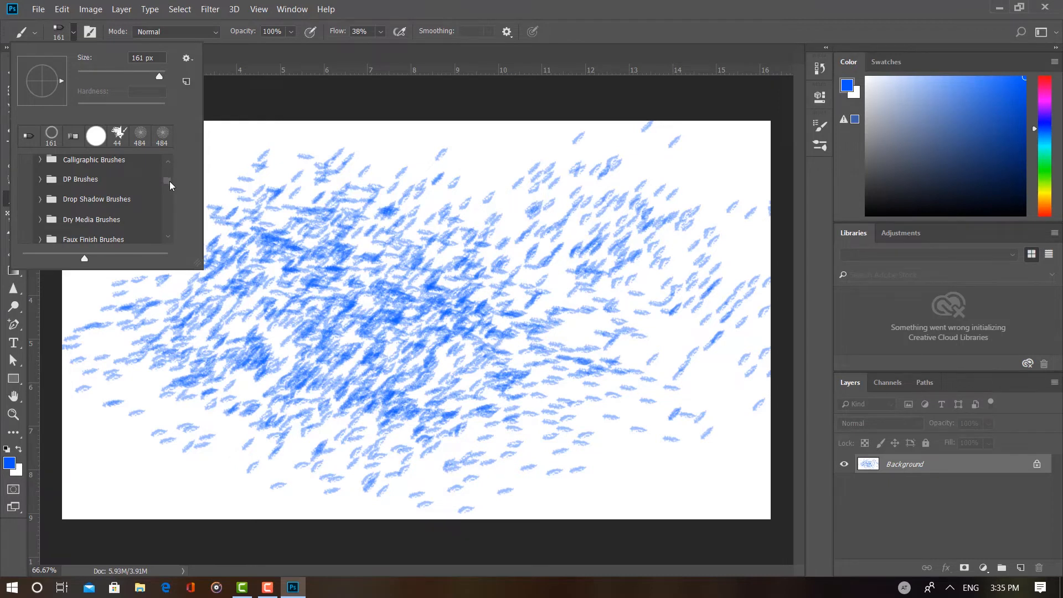
# Step: Select the Hard Round brush from the General Brushes group
pyautogui.moveTo(170, 181); pyautogui.dragTo(168, 166)
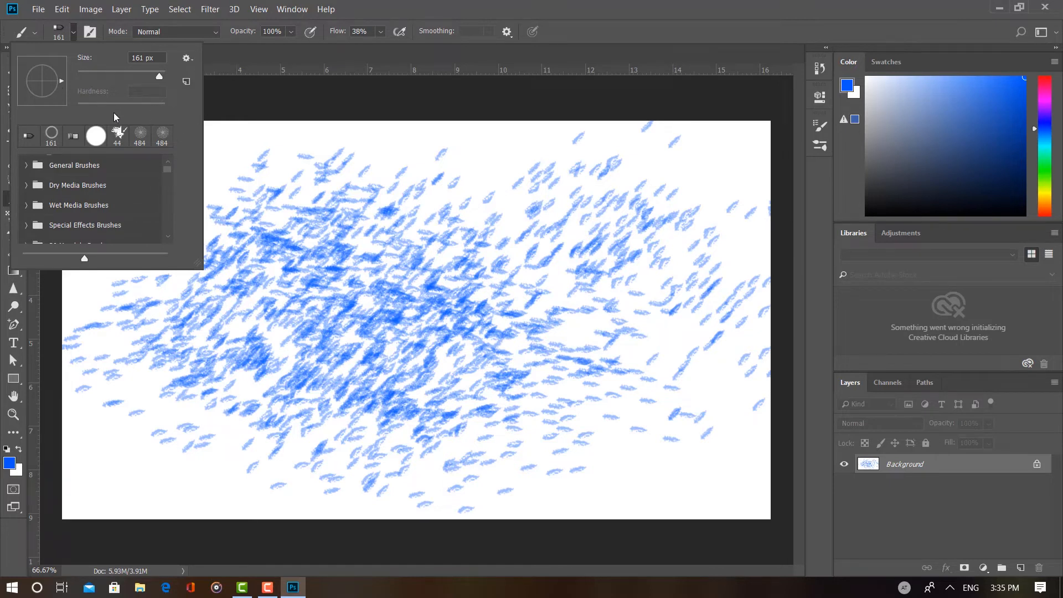
pyautogui.click(27, 164)
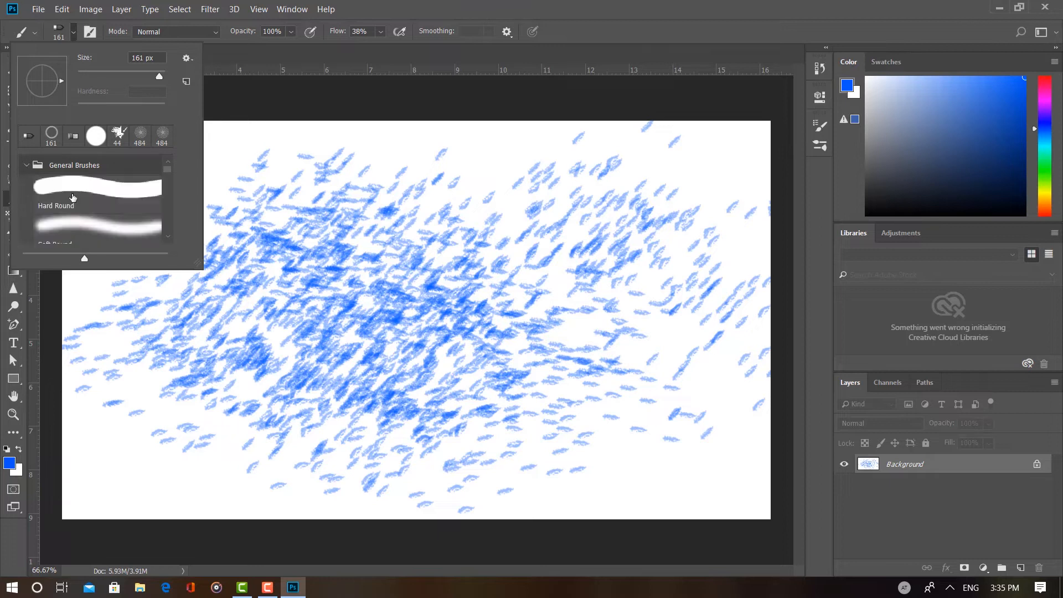
pyautogui.click(72, 196)
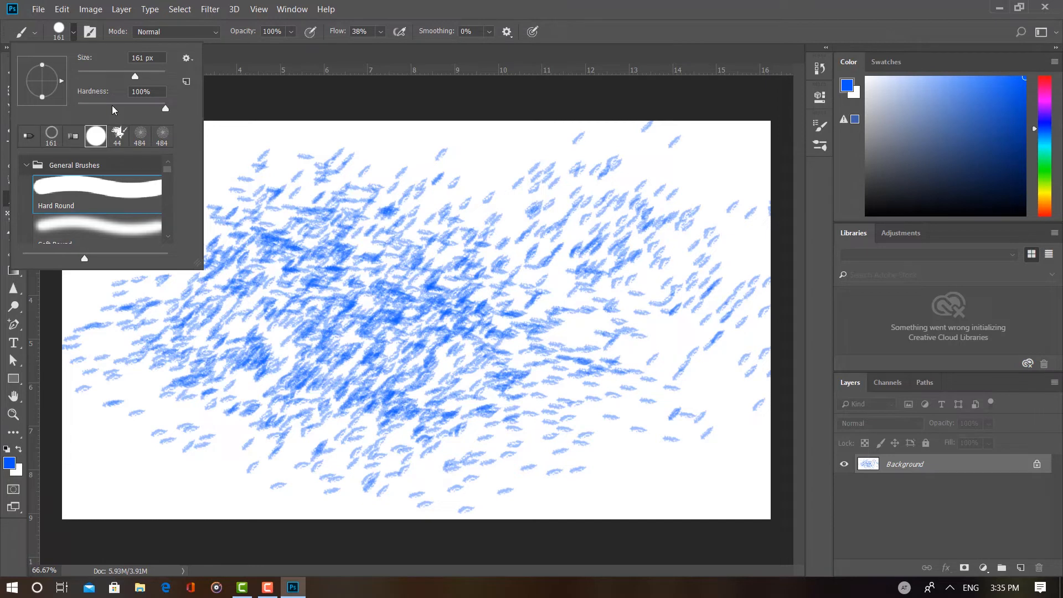
pyautogui.click(331, 58)
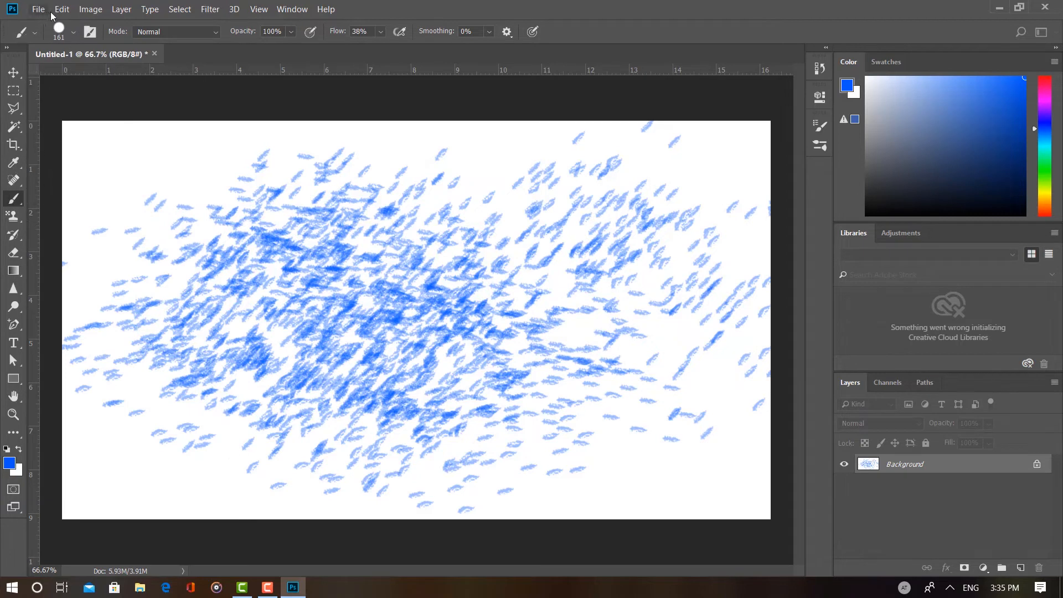
# Step: Display the Brush Settings for the Hard Round brush
pyautogui.click(292, 11)
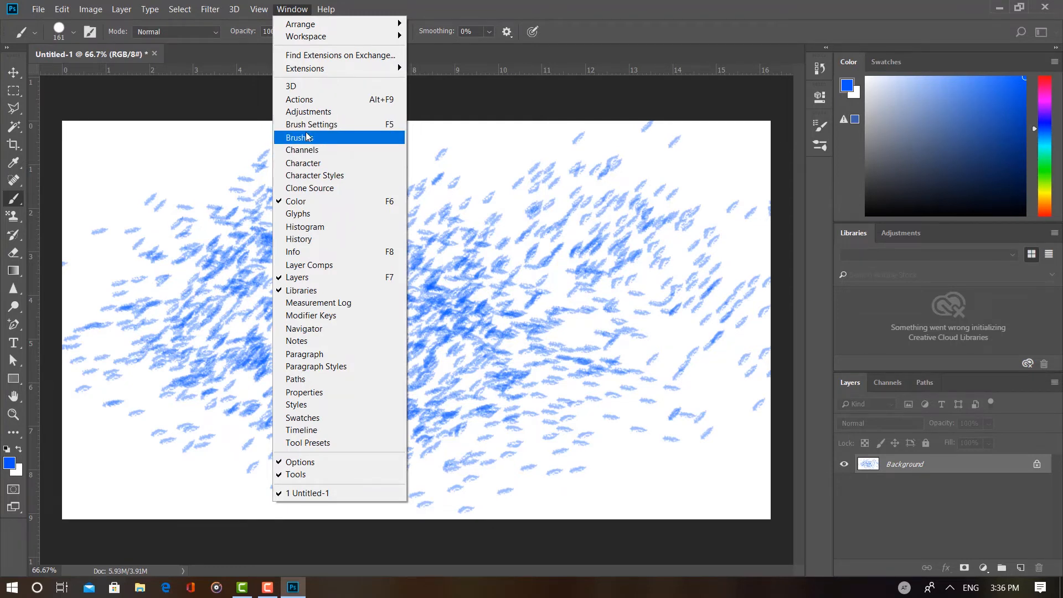
pyautogui.click(306, 138)
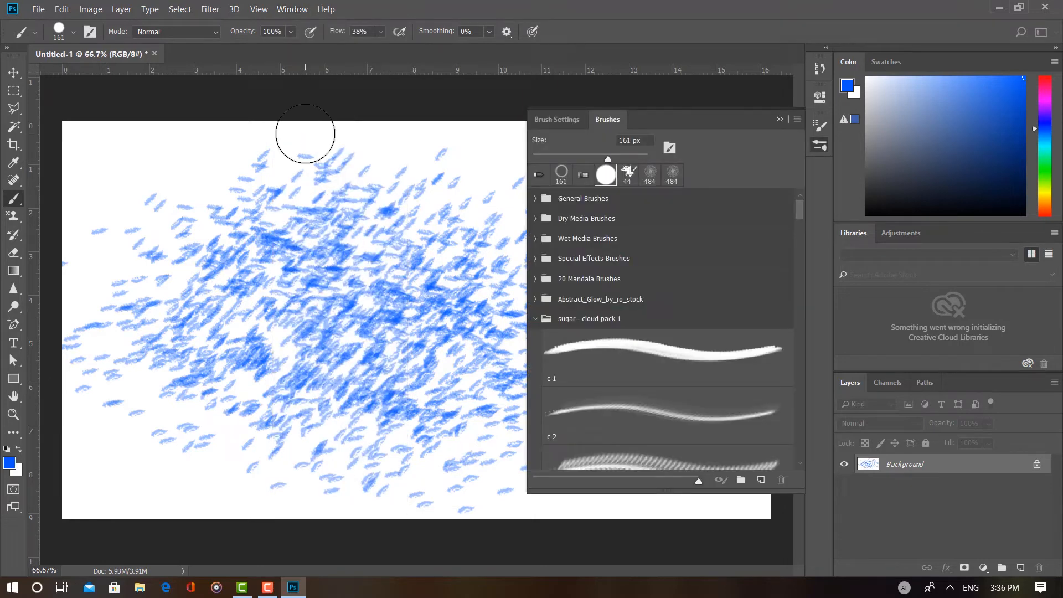
pyautogui.click(555, 120)
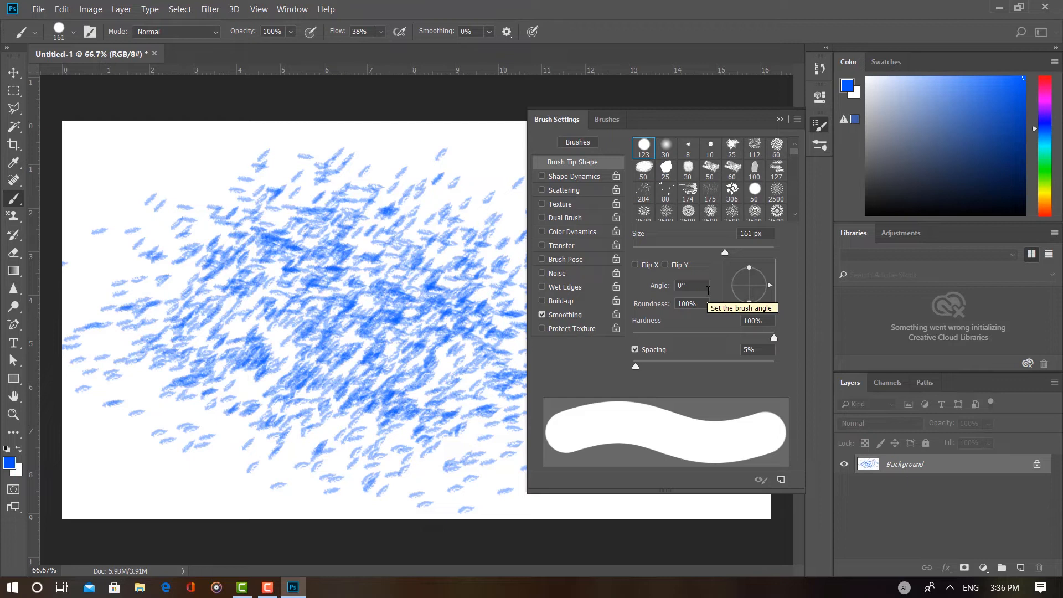
# Step: Switch Dual Brush and Shape Dynamics on and back off for the current brush
pyautogui.click(567, 219)
pyautogui.click(542, 218)
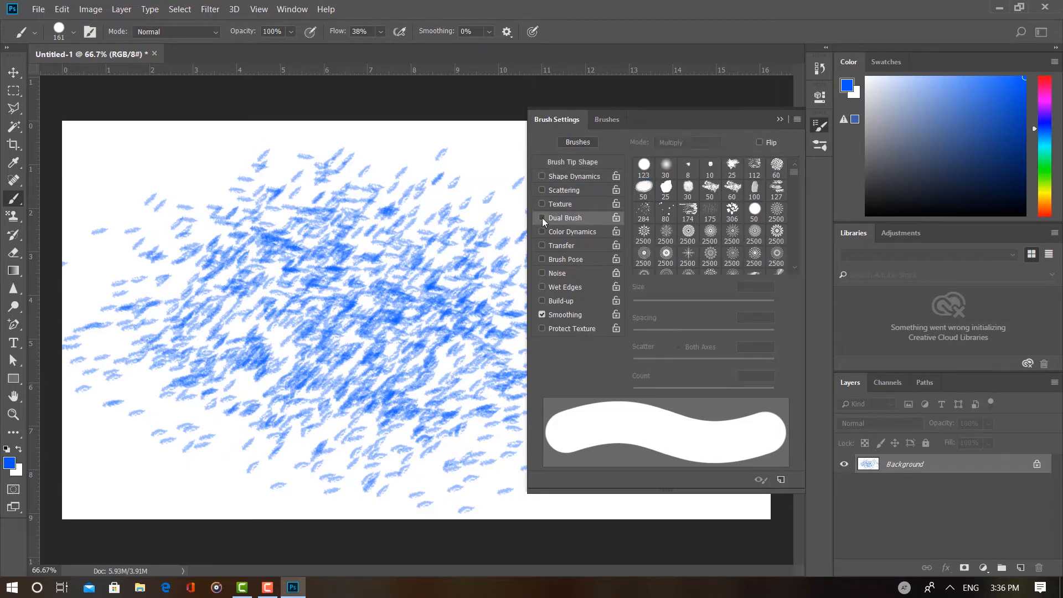
pyautogui.click(576, 178)
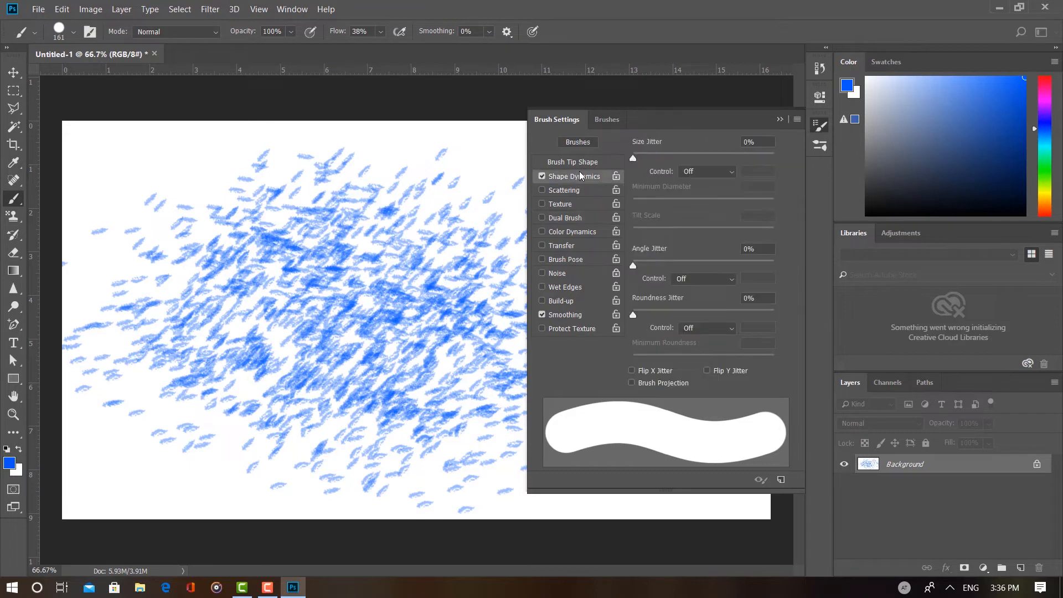
pyautogui.click(541, 177)
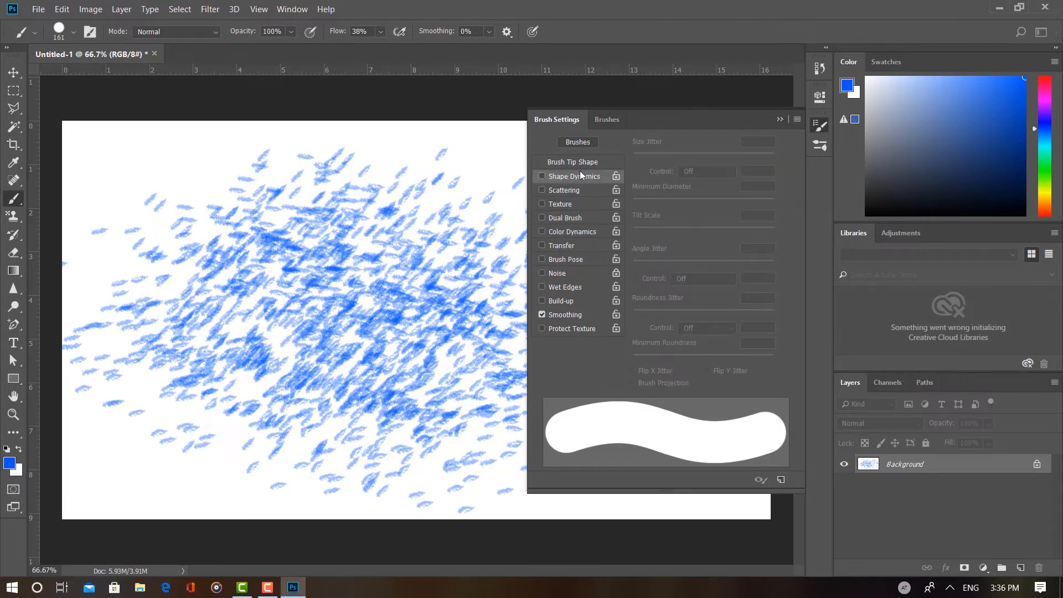
# Step: Choose the 25 px Flat Fan bristle tip as the brush tip shape
pyautogui.click(584, 161)
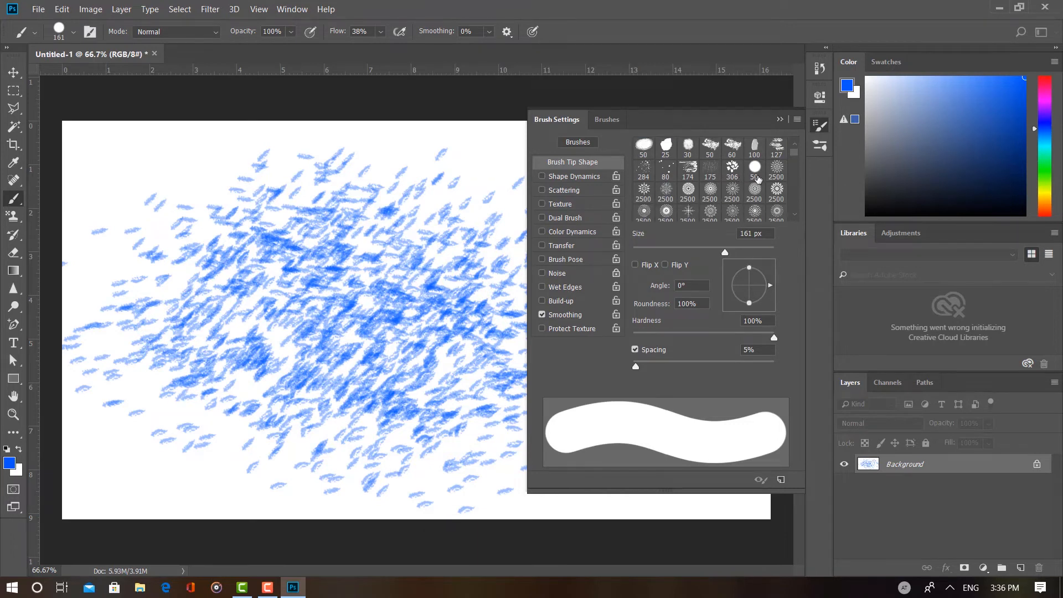
pyautogui.scroll(-2, 736, 189)
pyautogui.scroll(-1, 777, 169)
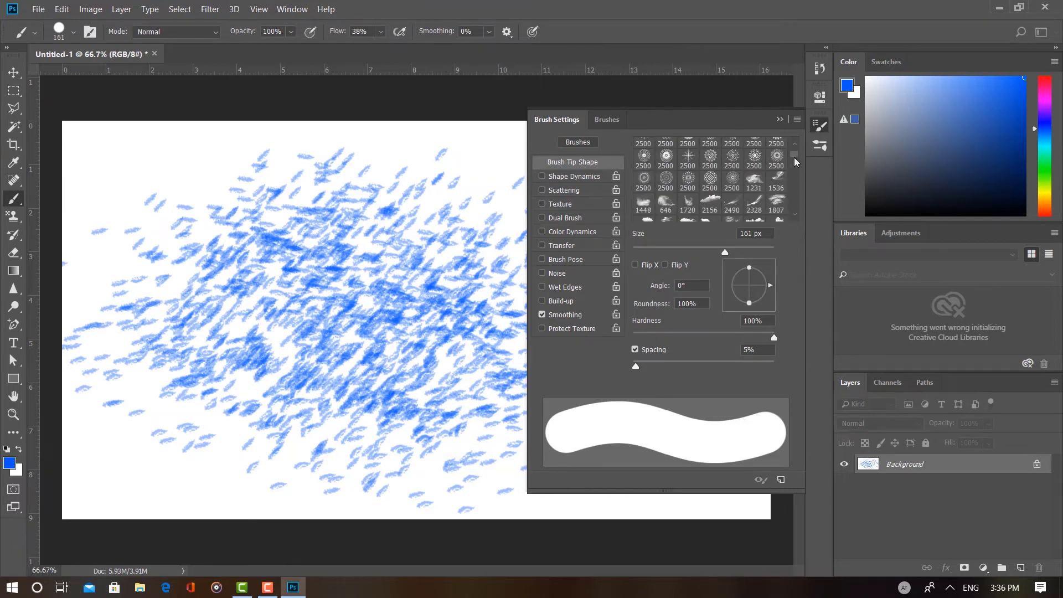
pyautogui.moveTo(795, 162); pyautogui.dragTo(795, 167)
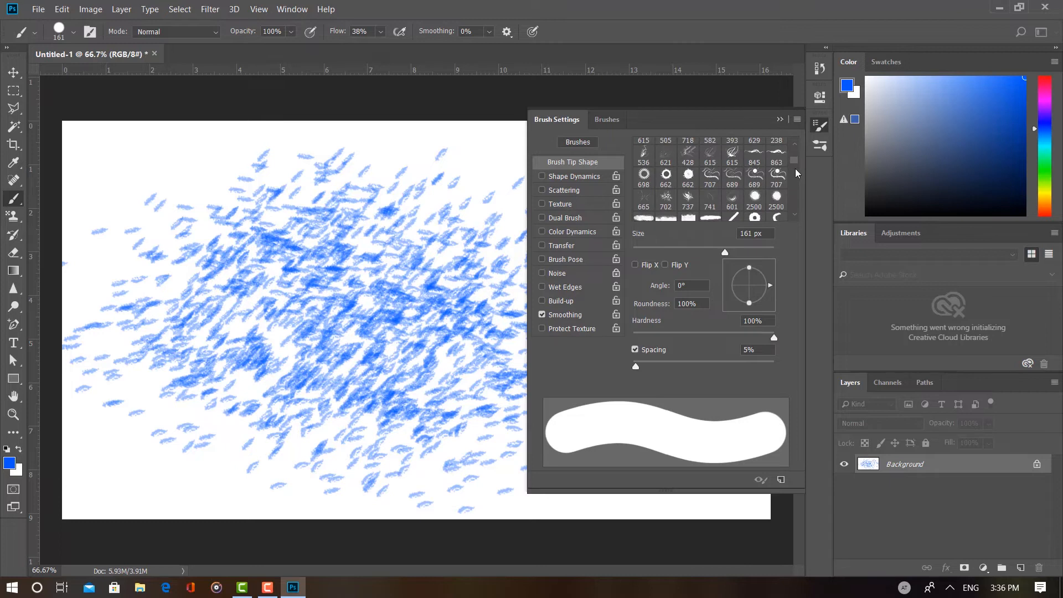
pyautogui.scroll(-5, 797, 173)
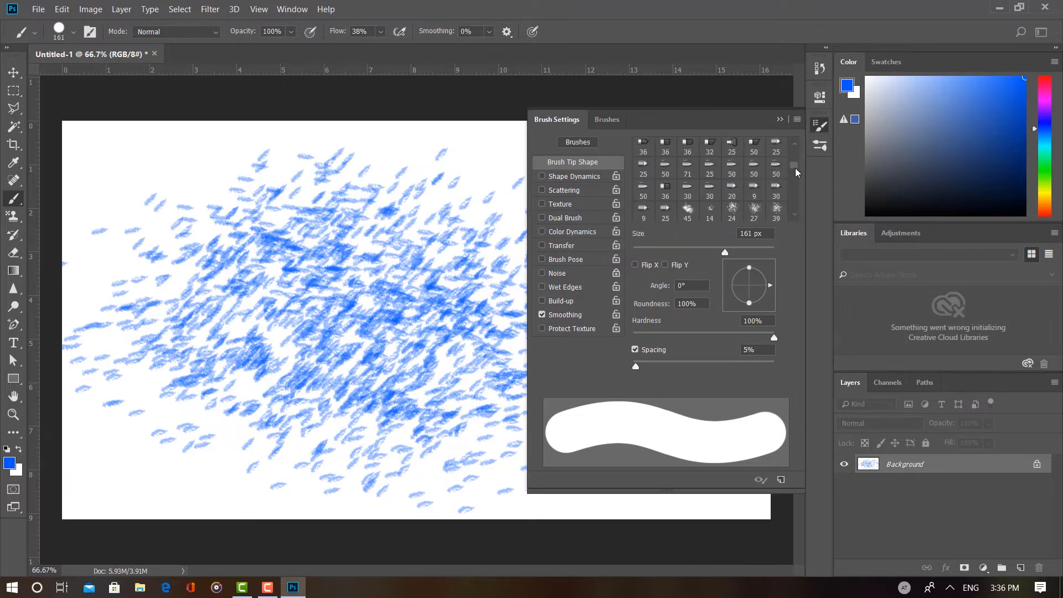
pyautogui.scroll(2, 797, 173)
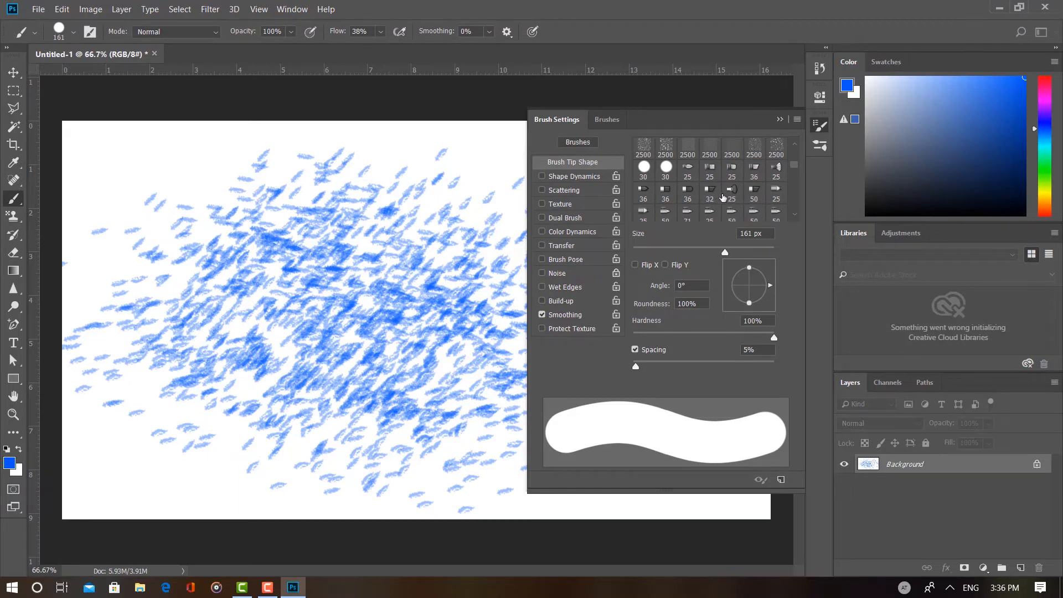
pyautogui.click(723, 195)
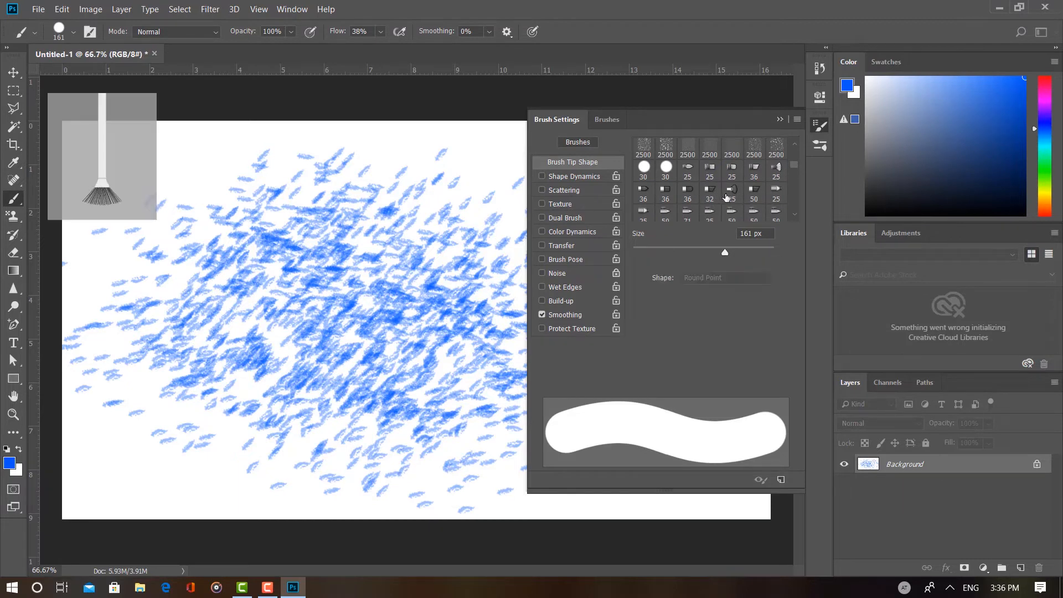
# Step: Collapse the brush settings and undo all the scattered blue strokes on the canvas
pyautogui.click(778, 120)
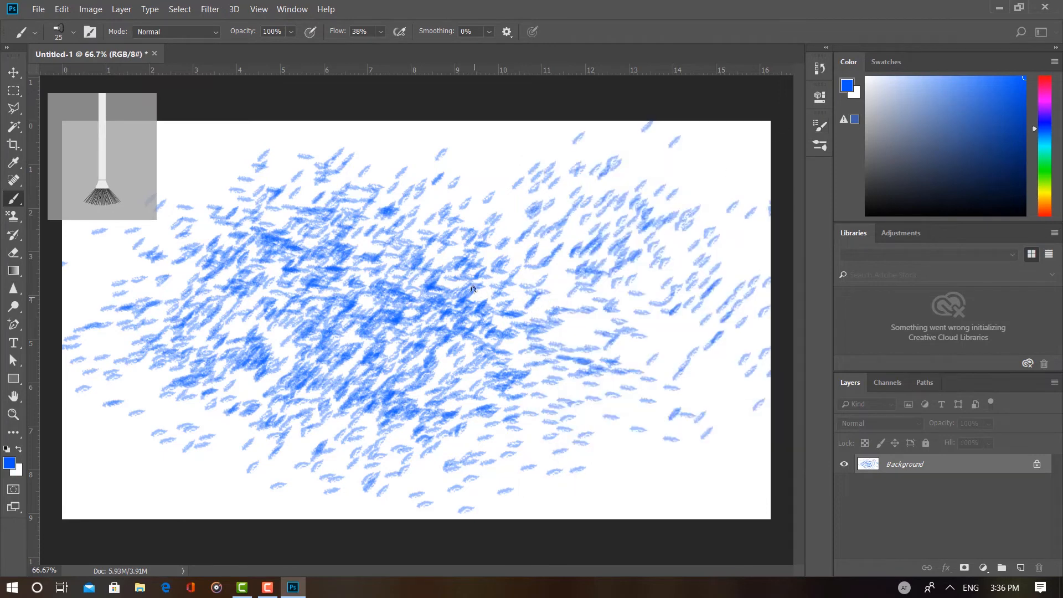
pyautogui.hotkey('ctrl', 'alt', 'z')
pyautogui.hotkey('ctrl', 'alt', 'z')
pyautogui.hotkey('ctrl', 'alt', 'z')
pyautogui.hotkey('ctrl', 'alt', 'z')
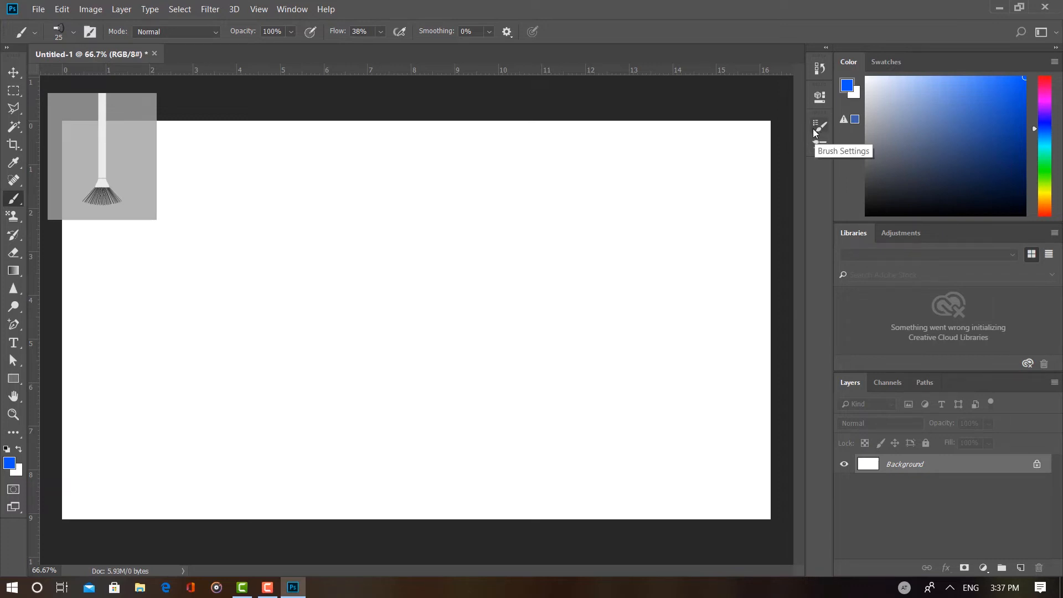
# Step: Set the Flat Fan brush's size to 78 px and its angle to -27°
pyautogui.click(814, 129)
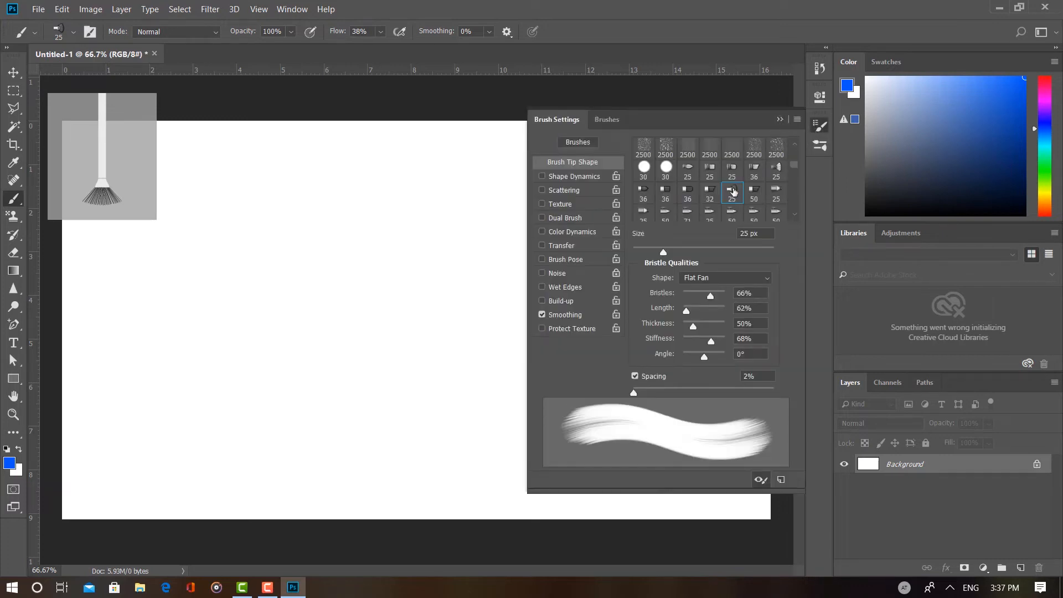
pyautogui.rightClick(361, 285)
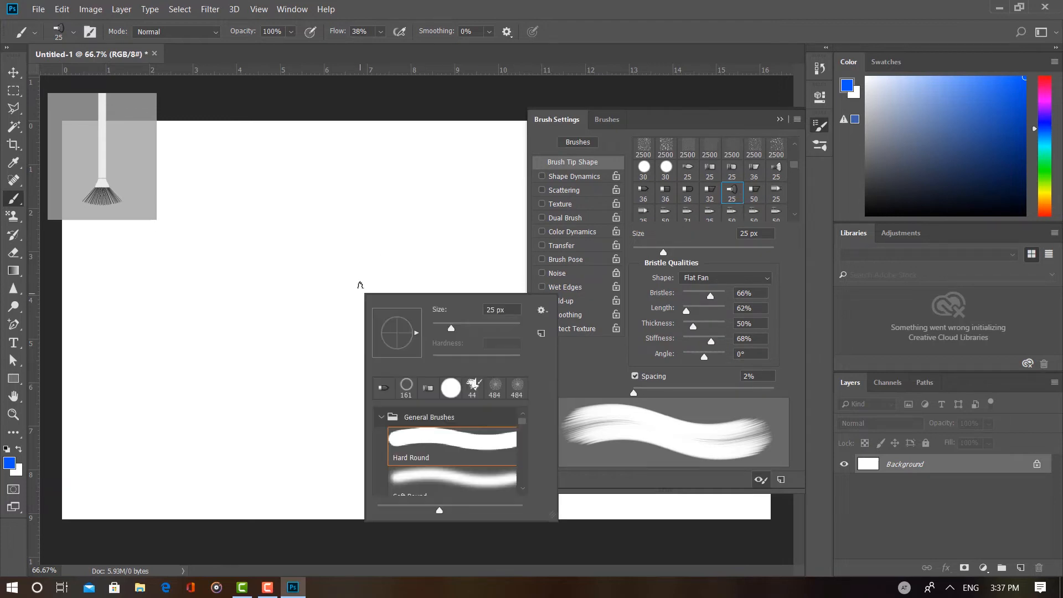
pyautogui.moveTo(453, 328); pyautogui.dragTo(493, 336)
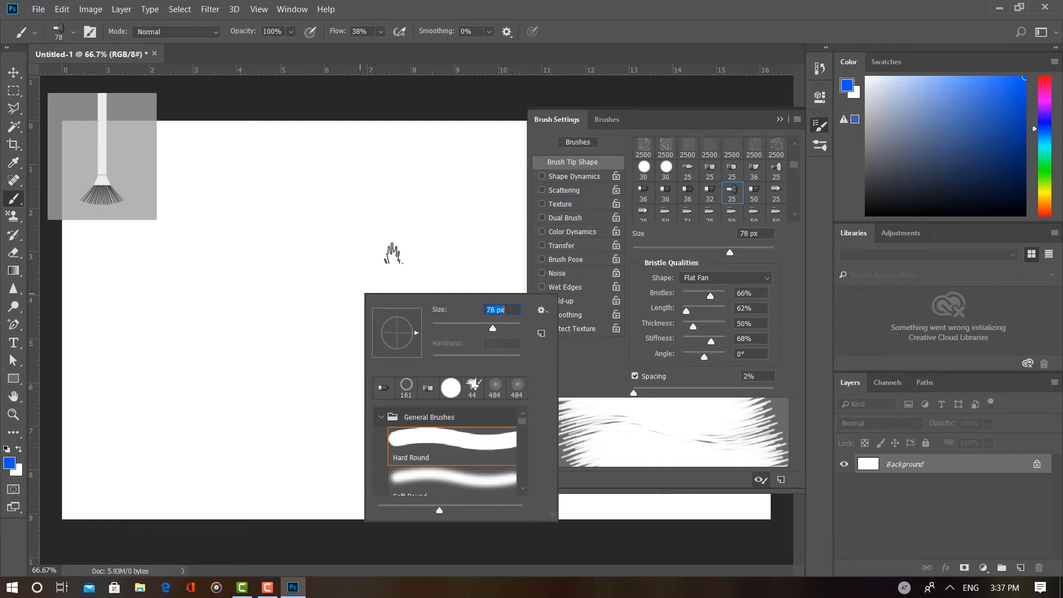
pyautogui.moveTo(410, 332)
pyautogui.mouseDown()
pyautogui.moveTo(421, 336)
pyautogui.moveTo(398, 365)
pyautogui.moveTo(387, 359)
pyautogui.moveTo(414, 340)
pyautogui.mouseUp()
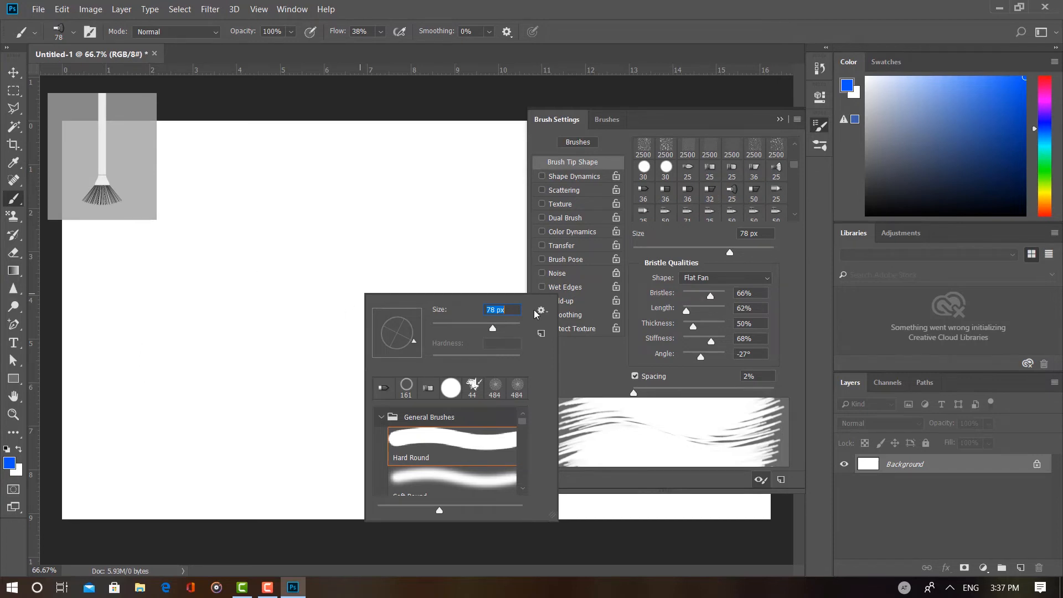
# Step: Paint a winding blue test stroke with the angled Flat Fan brush and undo the painting
pyautogui.click(221, 273)
pyautogui.moveTo(221, 273)
pyautogui.mouseDown()
pyautogui.moveTo(277, 296)
pyautogui.moveTo(367, 231)
pyautogui.moveTo(408, 250)
pyautogui.moveTo(393, 324)
pyautogui.moveTo(349, 356)
pyautogui.moveTo(287, 354)
pyautogui.moveTo(332, 413)
pyautogui.moveTo(391, 423)
pyautogui.moveTo(367, 487)
pyautogui.moveTo(299, 488)
pyautogui.mouseUp()
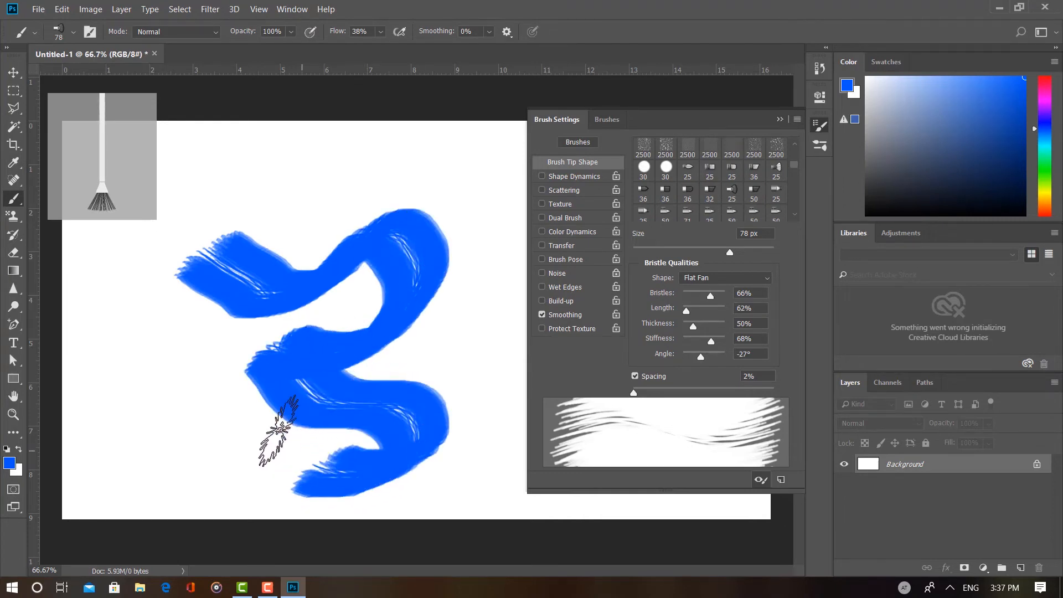
pyautogui.moveTo(280, 429)
pyautogui.mouseDown()
pyautogui.moveTo(233, 330)
pyautogui.moveTo(214, 317)
pyautogui.moveTo(176, 346)
pyautogui.moveTo(198, 386)
pyautogui.moveTo(251, 402)
pyautogui.moveTo(368, 374)
pyautogui.mouseUp()
pyautogui.hotkey('ctrl', 'z')
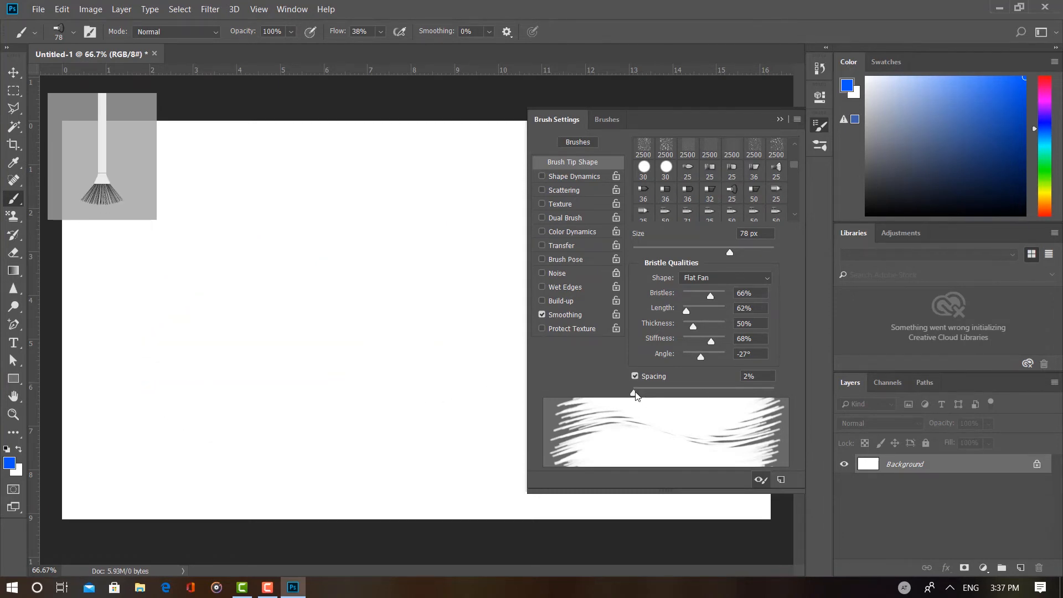
# Step: Set the brush spacing to 1% and paint a horizontal blue stroke across the upper left part of the canvas
pyautogui.moveTo(635, 394); pyautogui.dragTo(715, 393)
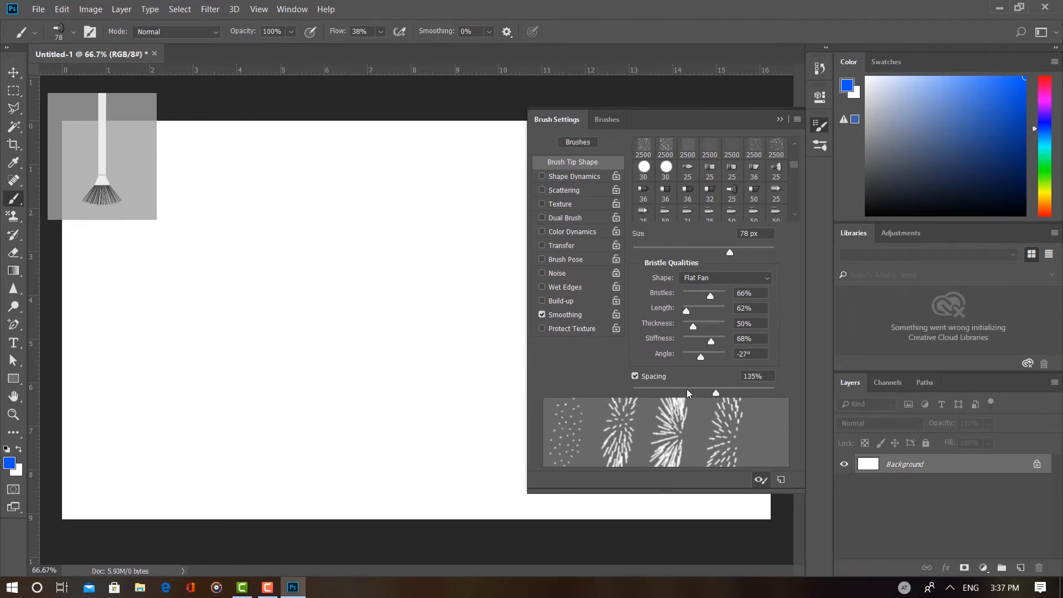
pyautogui.moveTo(686, 392); pyautogui.dragTo(650, 392)
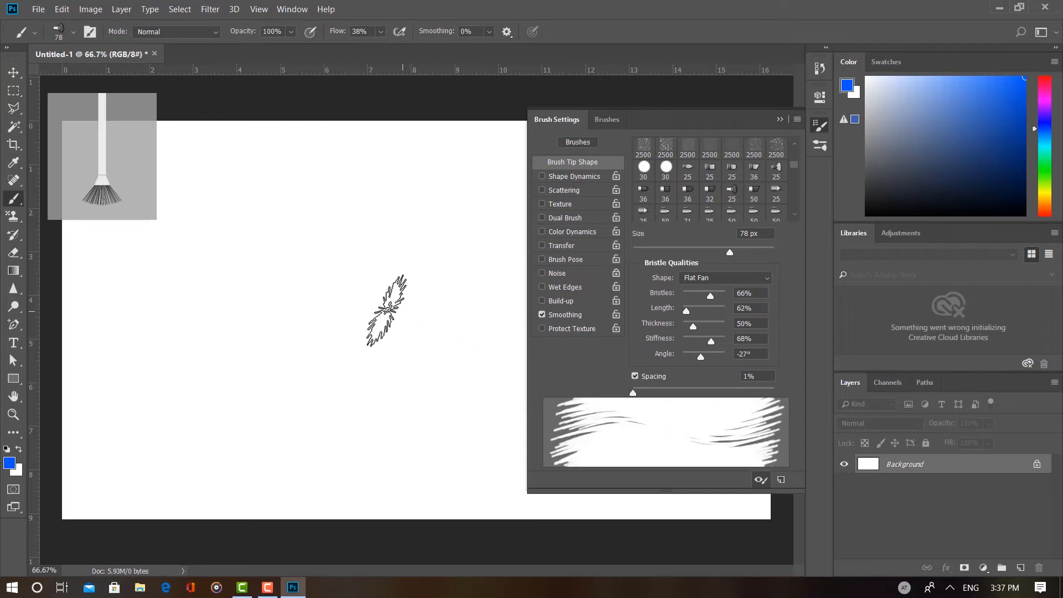
pyautogui.moveTo(117, 242); pyautogui.dragTo(439, 245)
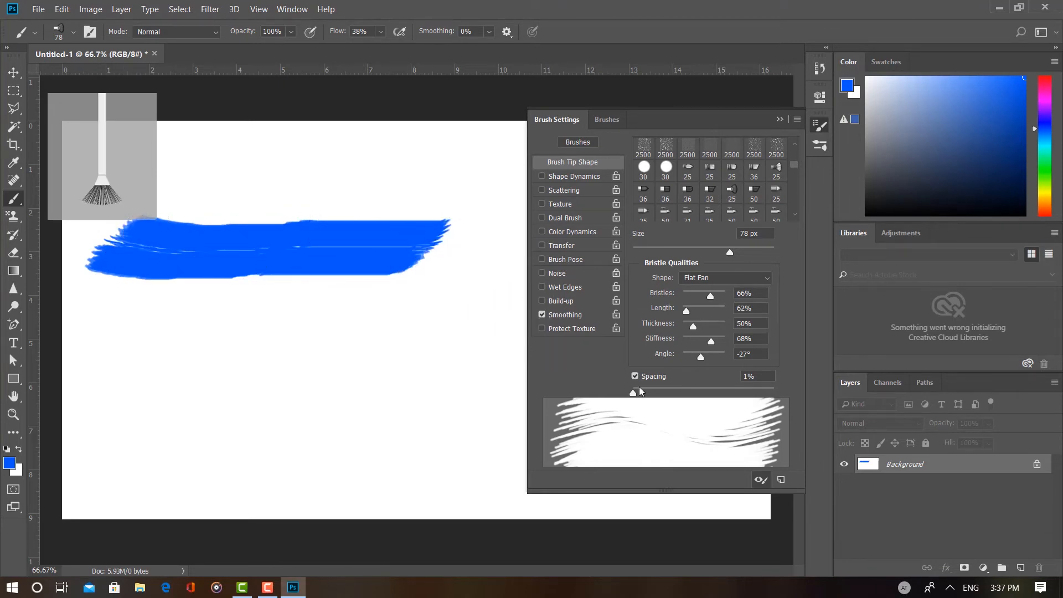
# Step: Paint two more horizontal strokes below the first, one with 112% spacing and the lowest with 30% spacing
pyautogui.moveTo(636, 392)
pyautogui.mouseDown()
pyautogui.moveTo(719, 396)
pyautogui.moveTo(708, 396)
pyautogui.mouseUp()
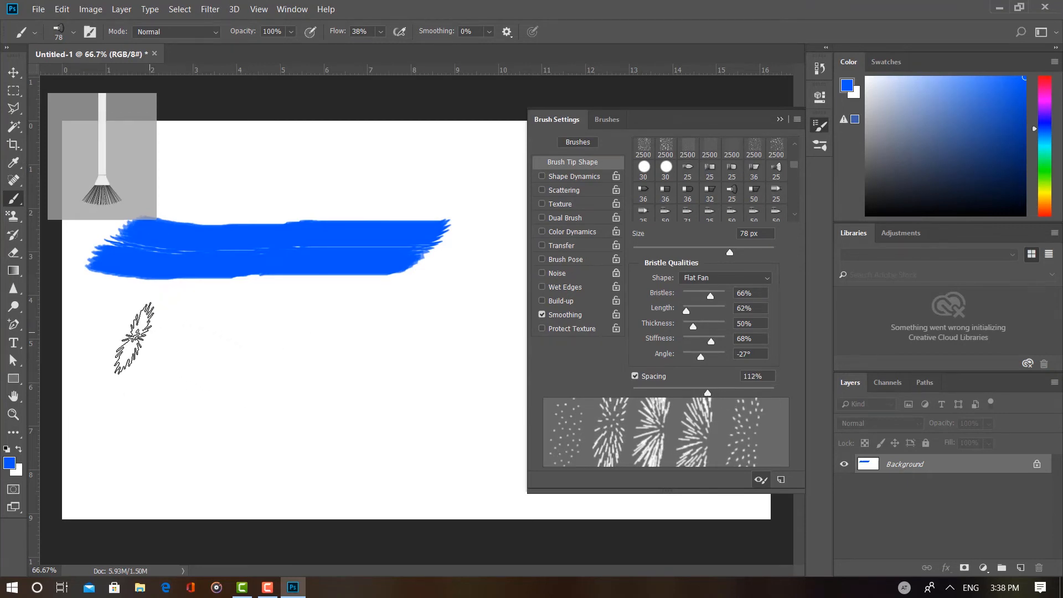
pyautogui.moveTo(103, 340)
pyautogui.mouseDown()
pyautogui.moveTo(202, 350)
pyautogui.moveTo(460, 357)
pyautogui.mouseUp()
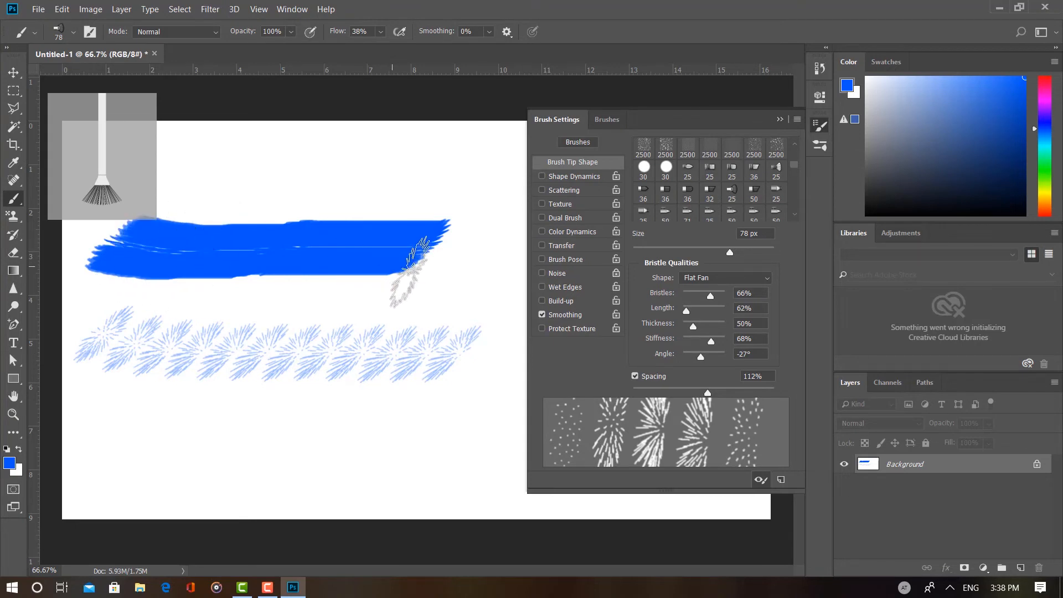
pyautogui.moveTo(686, 388); pyautogui.dragTo(653, 393)
pyautogui.moveTo(89, 416)
pyautogui.mouseDown()
pyautogui.moveTo(249, 445)
pyautogui.moveTo(451, 440)
pyautogui.mouseUp()
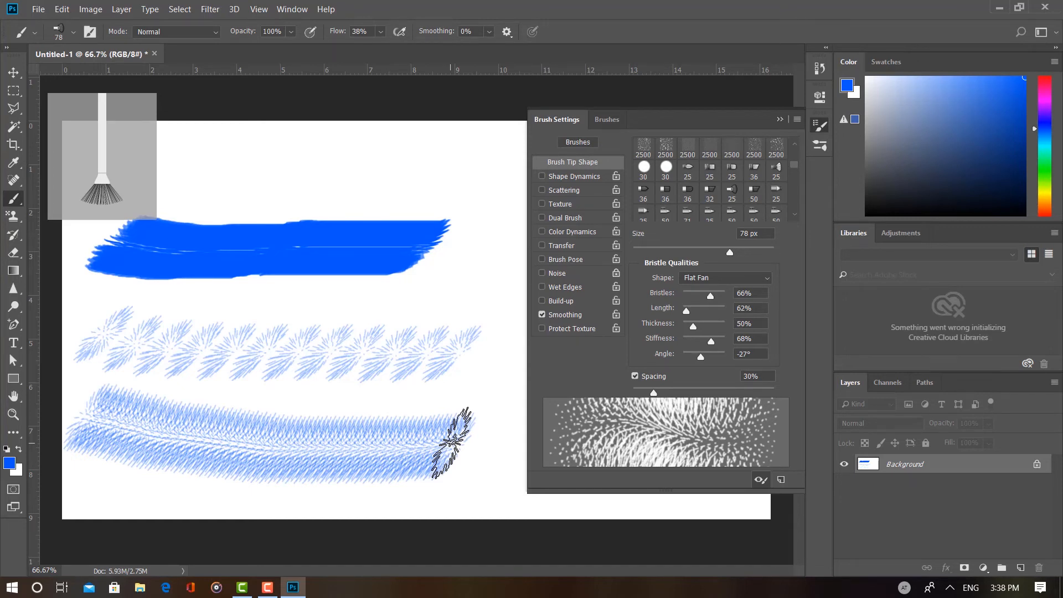
# Step: Undo the two lower spacing test strokes
pyautogui.hotkey('ctrl', 'z')
pyautogui.hotkey('ctrl', 'z')
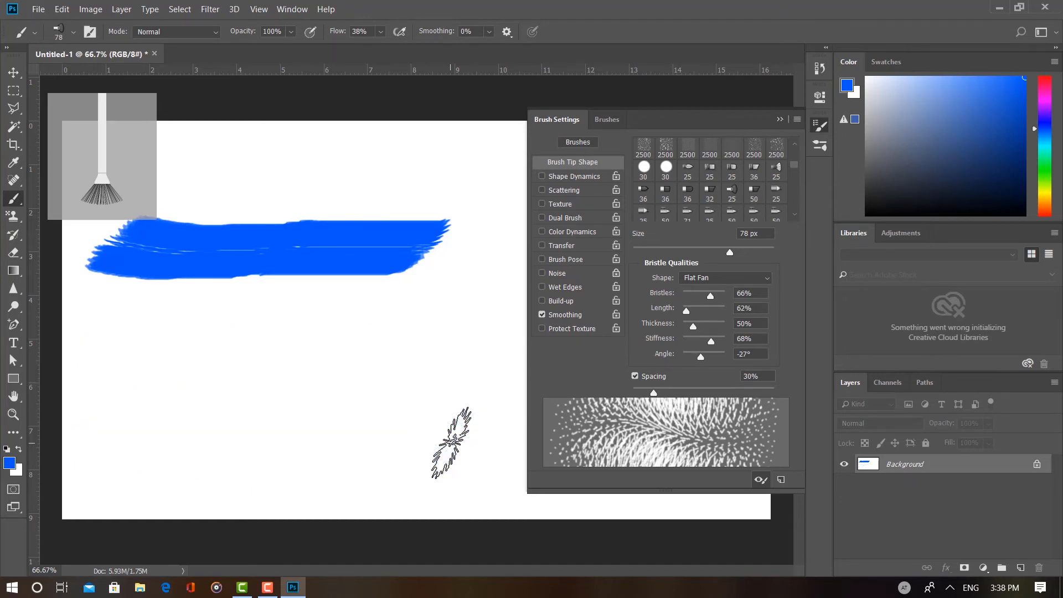
# Step: Set the brush spacing to 1% and vary the Flat Fan bristle amount through 1%, 14% and 55%
pyautogui.moveTo(652, 392); pyautogui.dragTo(511, 334)
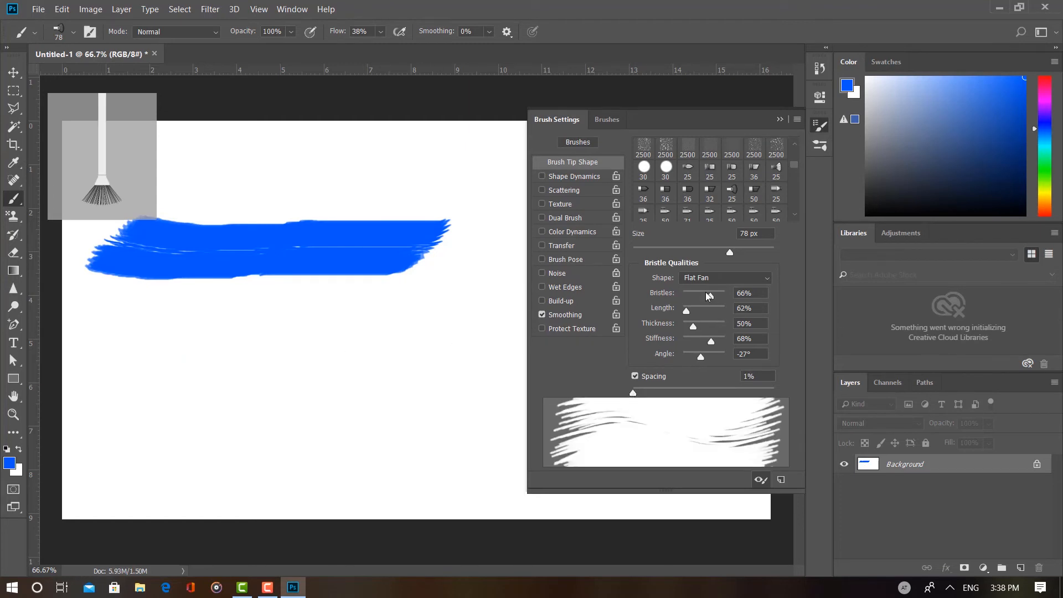
pyautogui.moveTo(705, 291); pyautogui.dragTo(692, 295)
pyautogui.moveTo(692, 300); pyautogui.dragTo(682, 299)
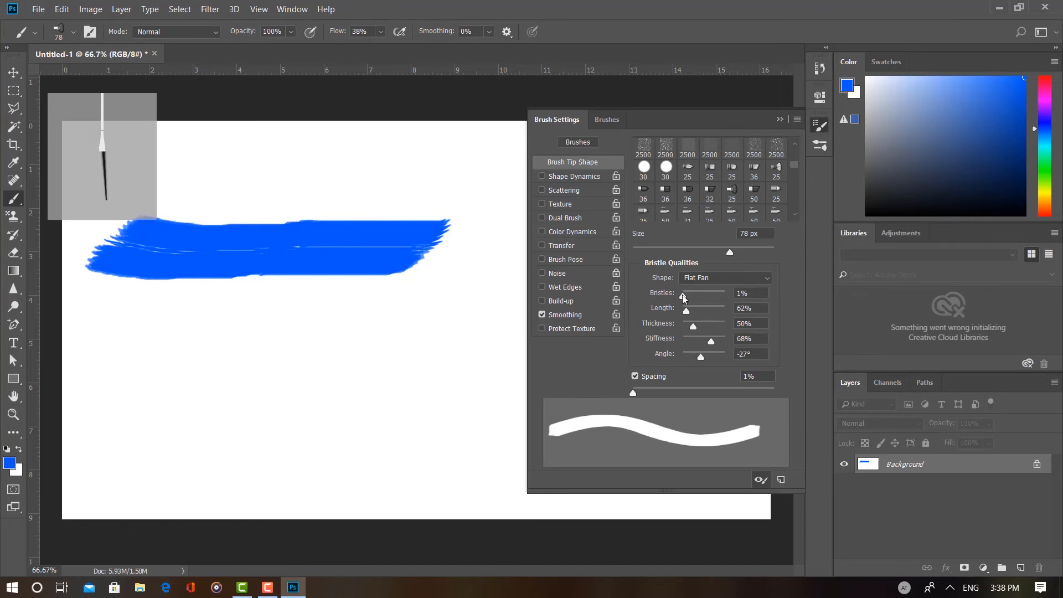
pyautogui.moveTo(683, 297); pyautogui.dragTo(689, 299)
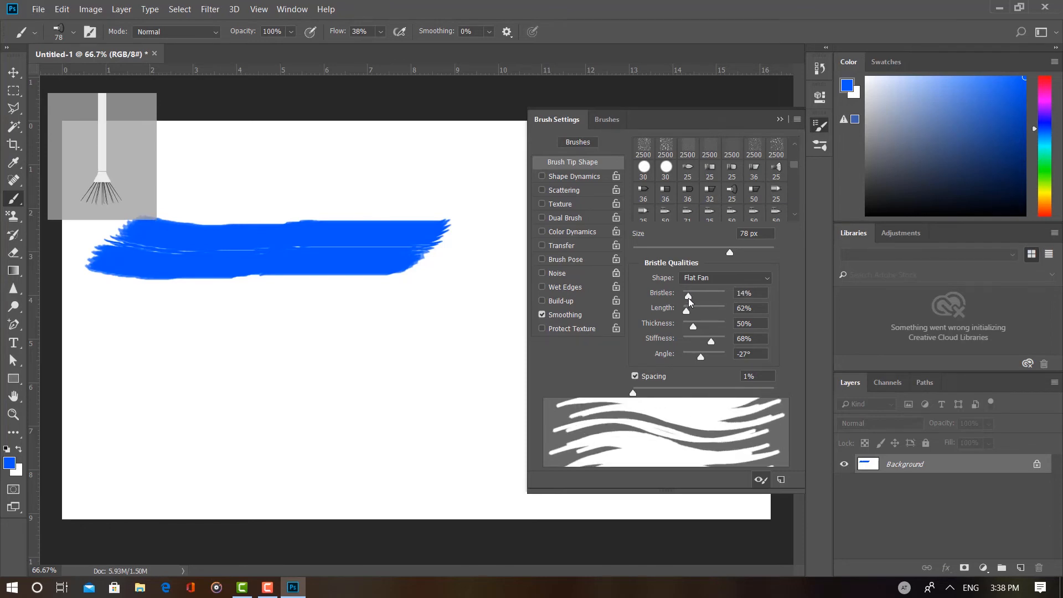
pyautogui.moveTo(688, 298); pyautogui.dragTo(705, 297)
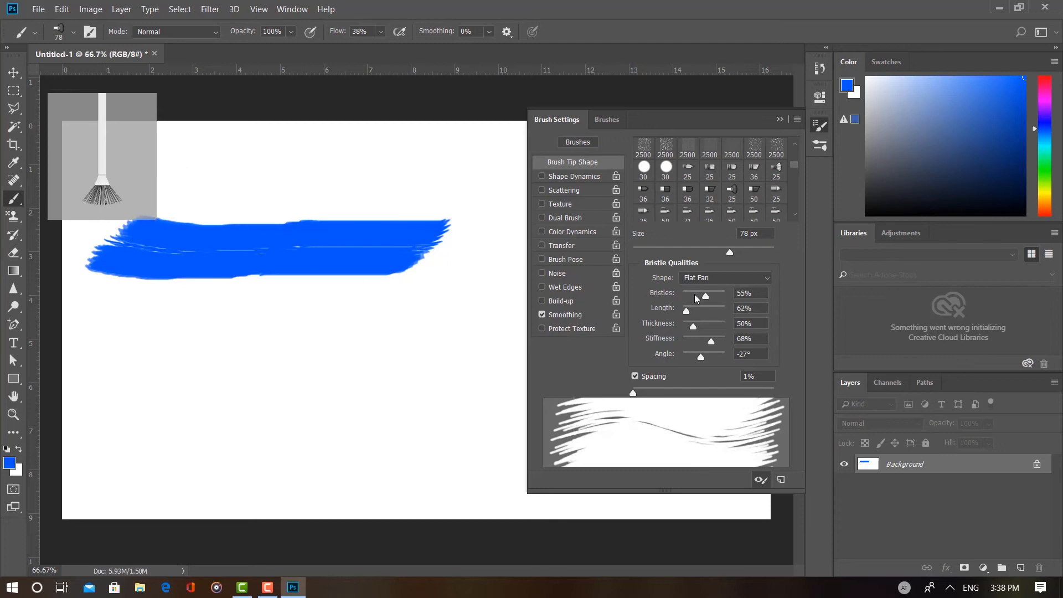
# Step: Paint two horizontal blue test strokes below the existing one, first with 100% bristles and the lower one with 1% bristles
pyautogui.moveTo(706, 297); pyautogui.dragTo(729, 293)
pyautogui.moveTo(103, 324)
pyautogui.mouseDown()
pyautogui.moveTo(197, 335)
pyautogui.moveTo(354, 331)
pyautogui.mouseUp()
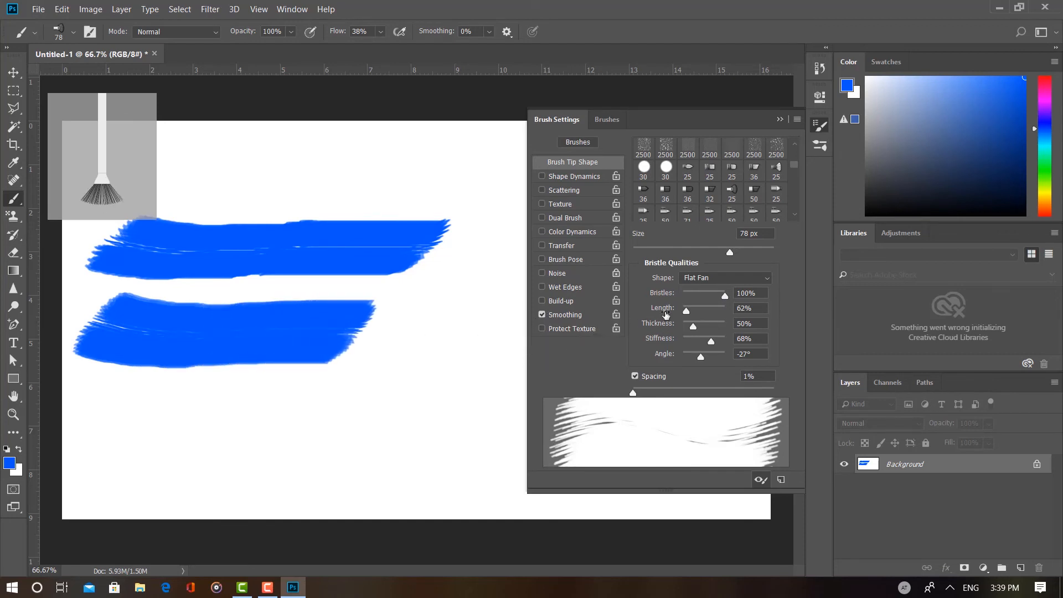
pyautogui.moveTo(690, 294); pyautogui.dragTo(667, 298)
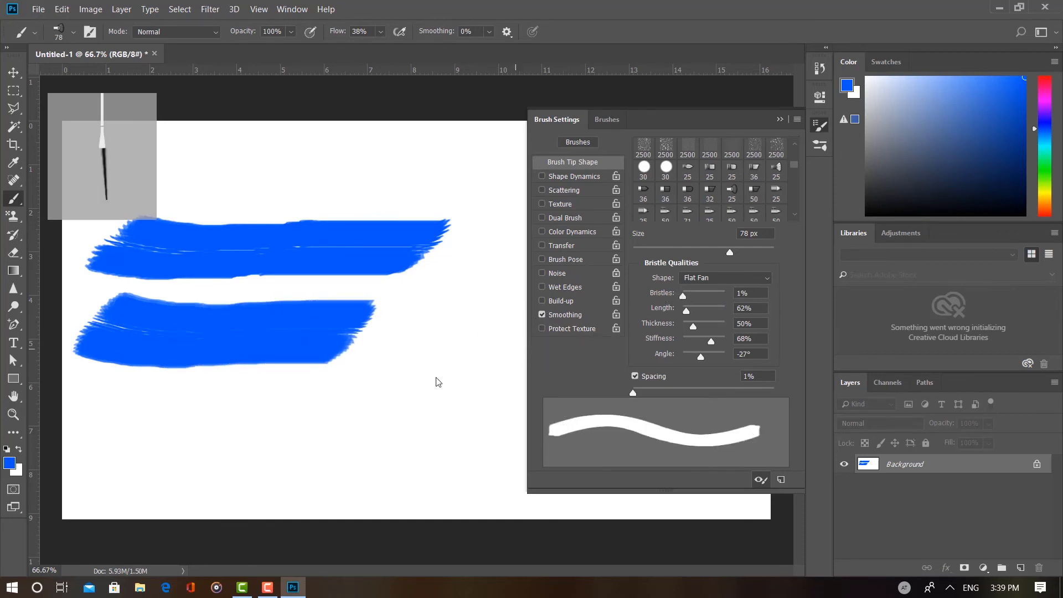
pyautogui.moveTo(94, 391); pyautogui.dragTo(354, 398)
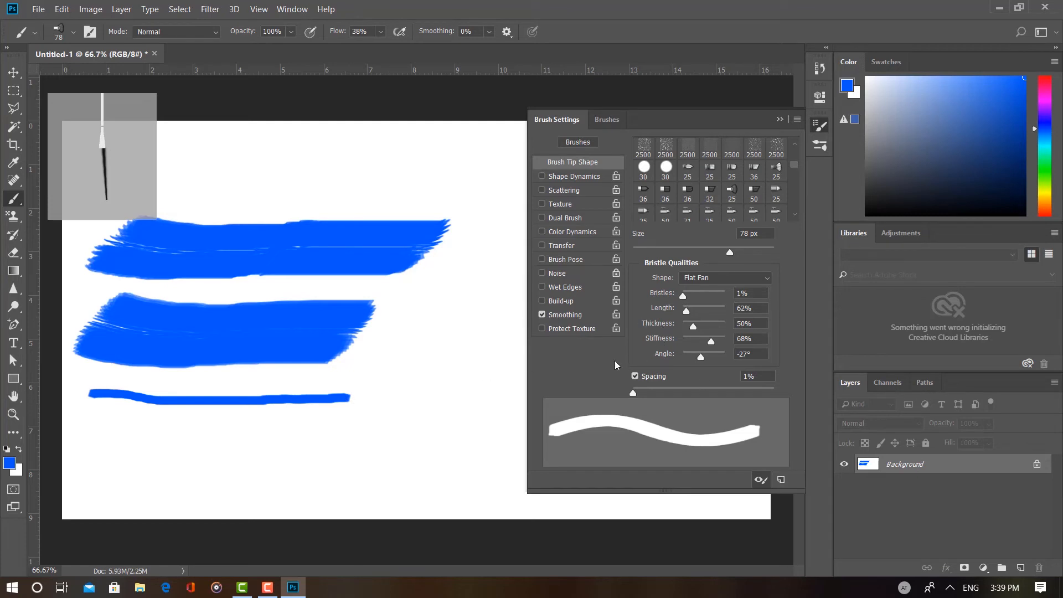
# Step: Set the bristles to 42% and undo the two lower bristle test strokes
pyautogui.click(700, 295)
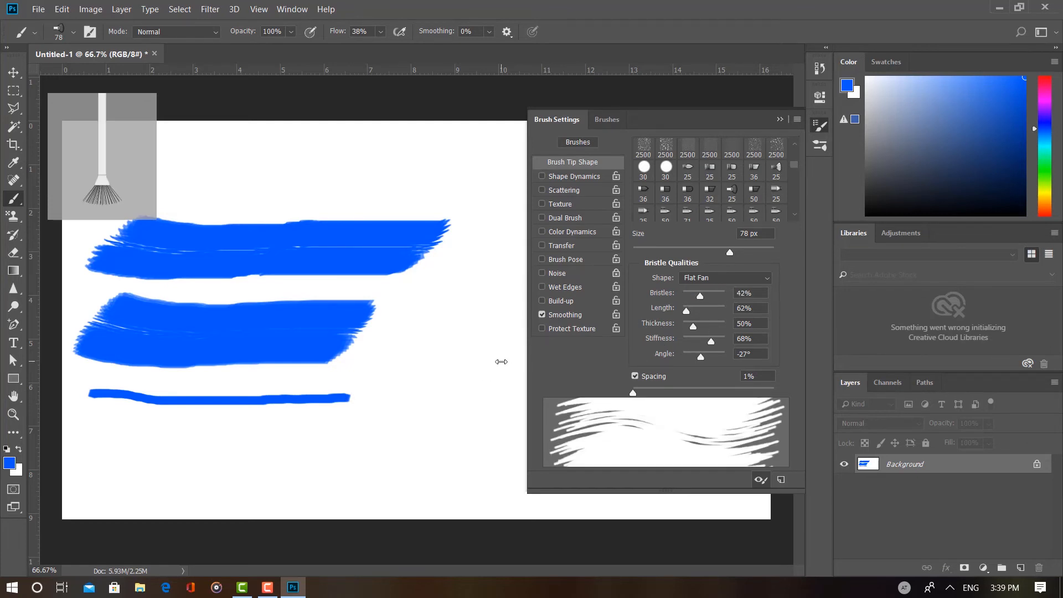
pyautogui.hotkey('ctrl', 'z')
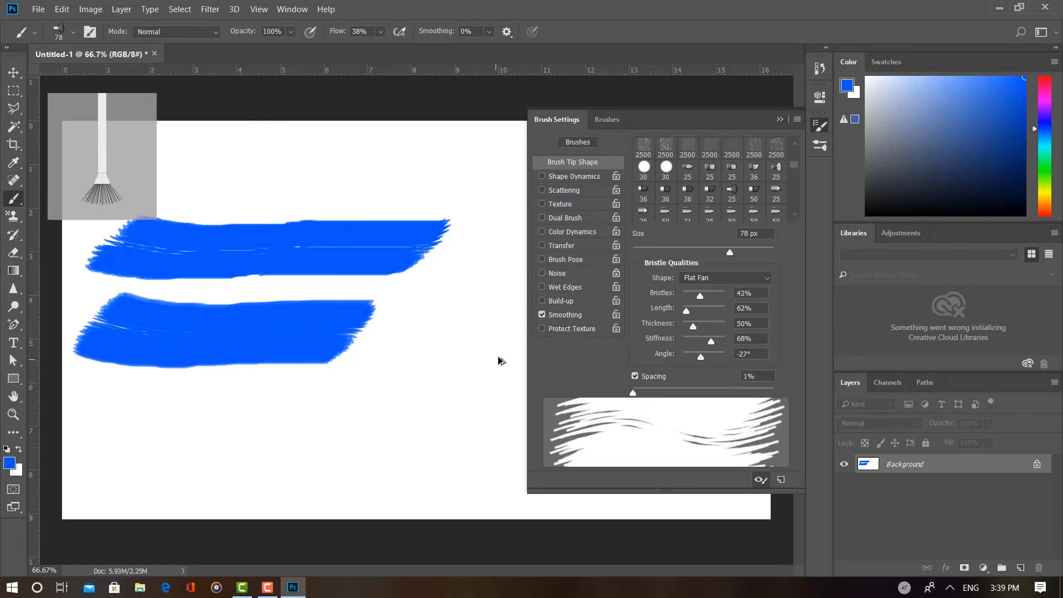
pyautogui.hotkey('ctrl', 'z')
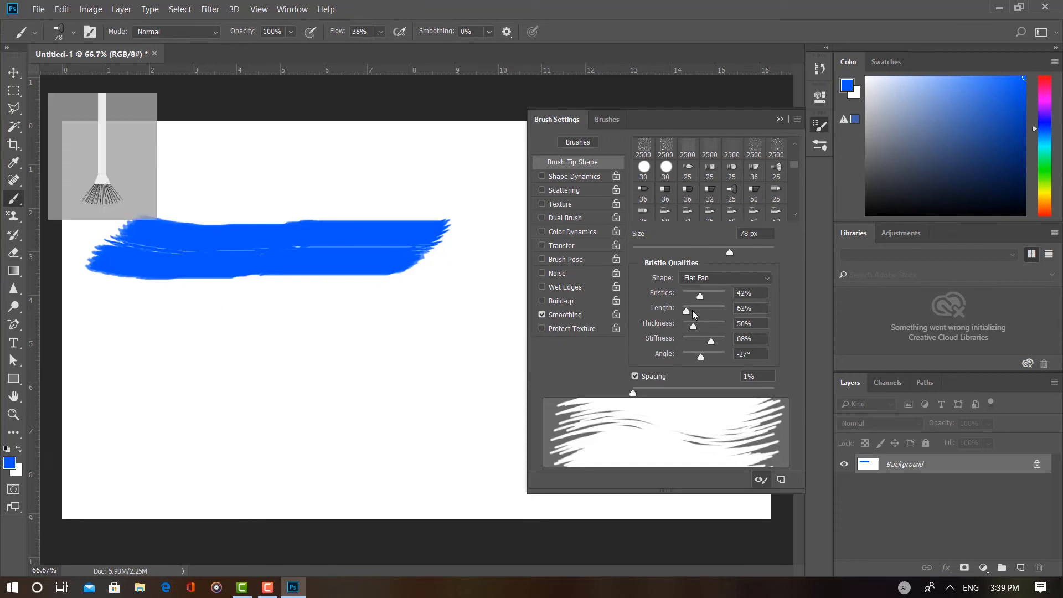
# Step: Paint a short blue stroke with 329% bristle length, and a longer one below it with the thickness raised to 161%
pyautogui.moveTo(686, 308); pyautogui.dragTo(710, 315)
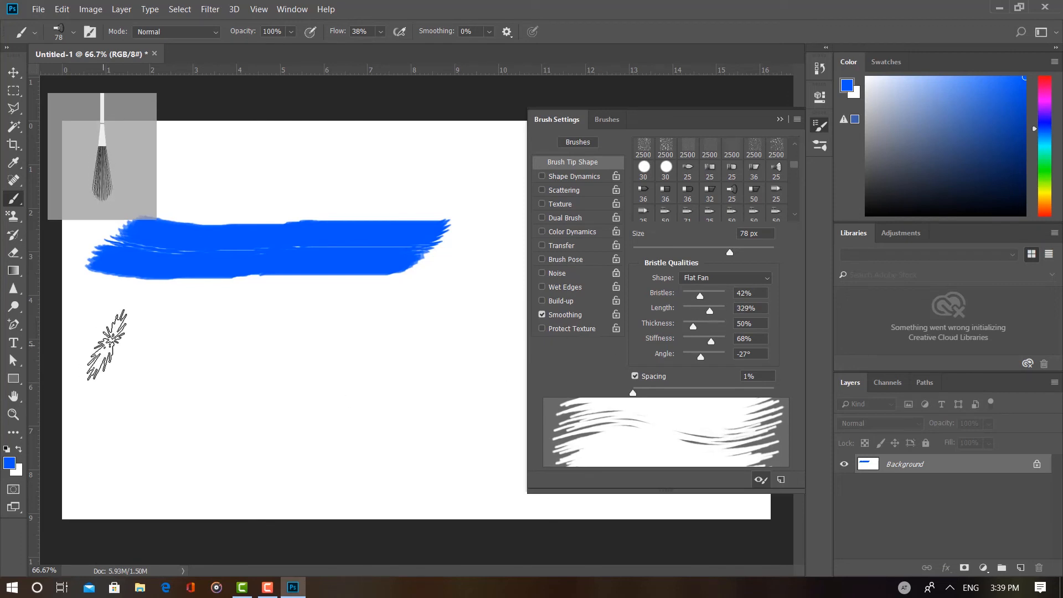
pyautogui.moveTo(106, 354); pyautogui.dragTo(222, 343)
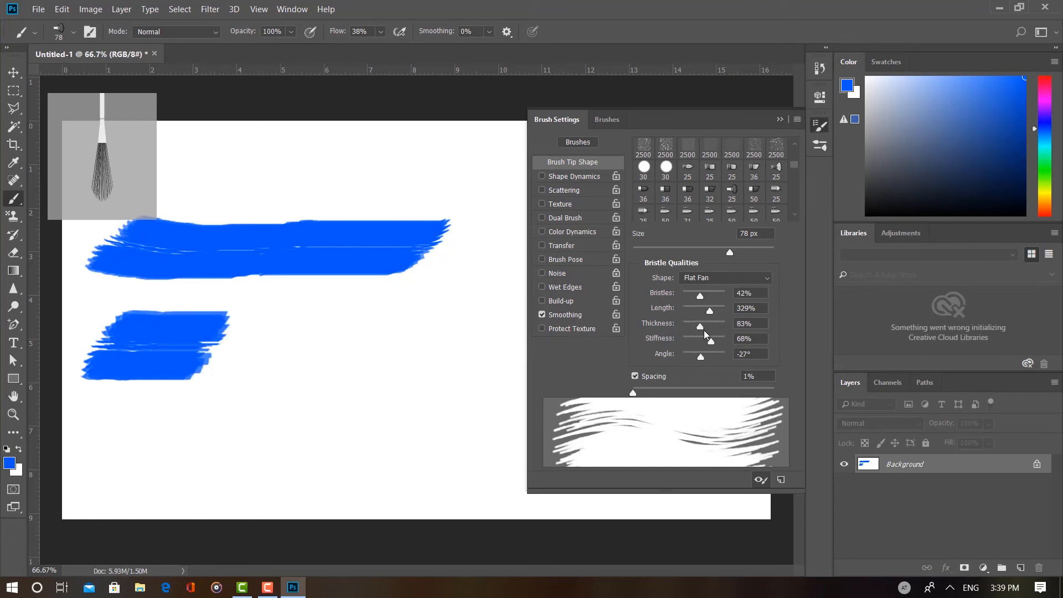
pyautogui.moveTo(703, 329)
pyautogui.mouseDown()
pyautogui.moveTo(715, 331)
pyautogui.moveTo(696, 340)
pyautogui.moveTo(716, 330)
pyautogui.mouseUp()
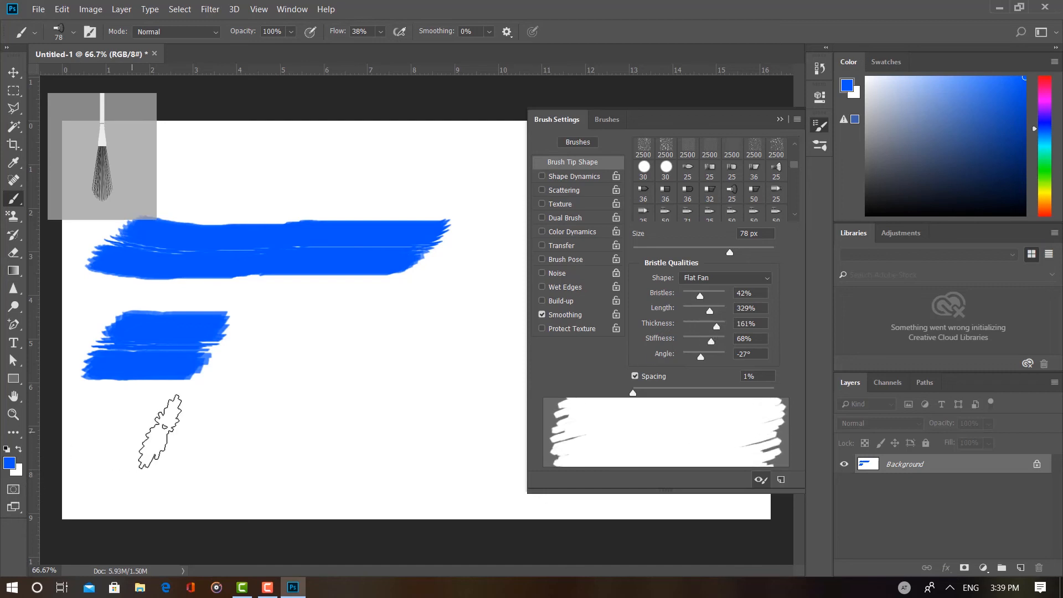
pyautogui.moveTo(160, 432); pyautogui.dragTo(365, 435)
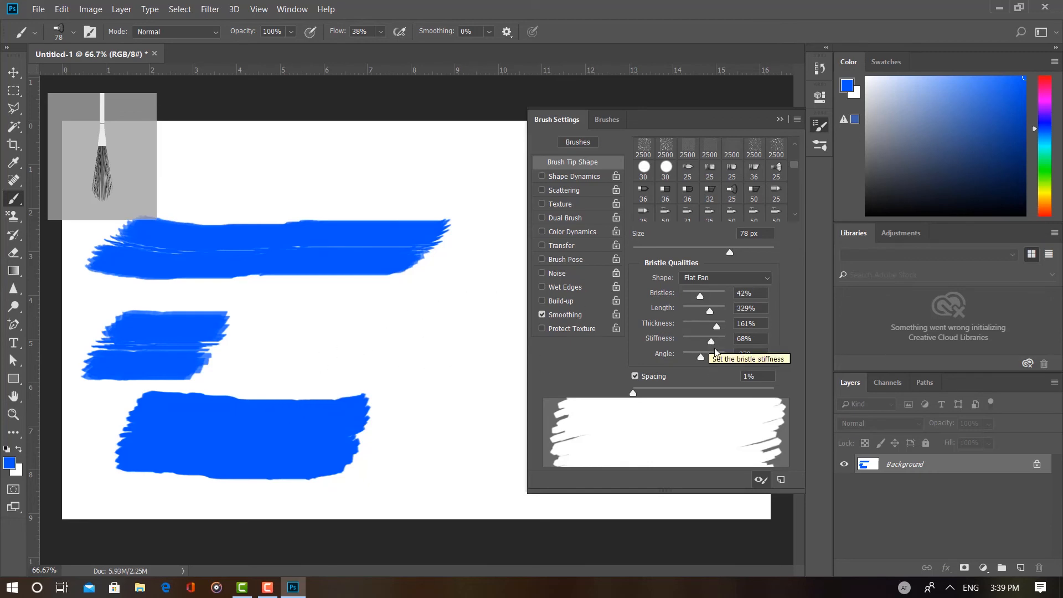
# Step: Set the bristle angle to -38° and paint a curving blue stroke near the canvas centre plus a shorter horizontal one beside it
pyautogui.moveTo(701, 354)
pyautogui.mouseDown()
pyautogui.moveTo(717, 354)
pyautogui.moveTo(698, 361)
pyautogui.mouseUp()
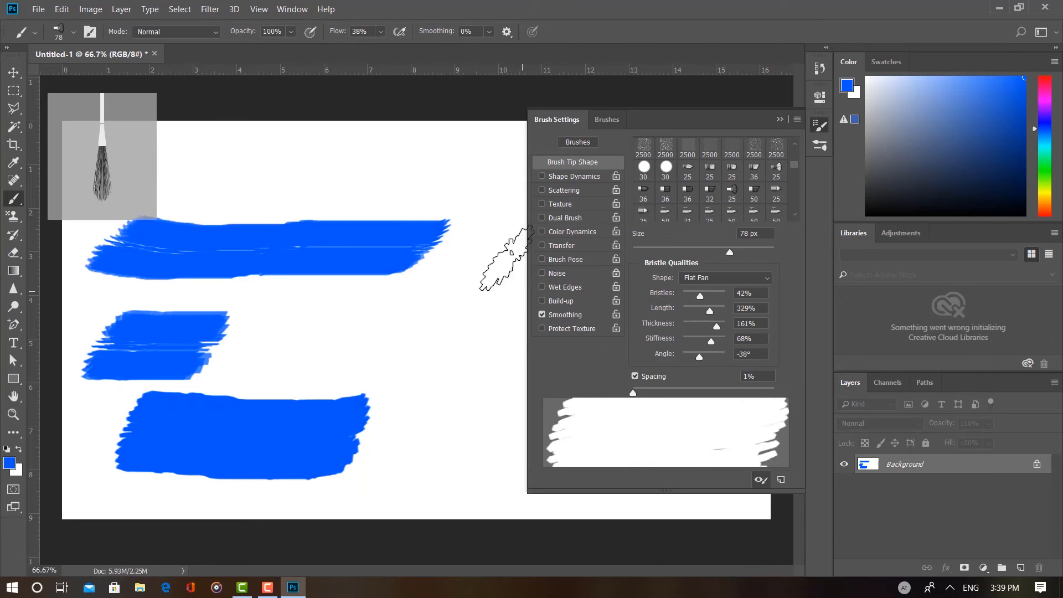
pyautogui.moveTo(500, 261)
pyautogui.mouseDown()
pyautogui.moveTo(477, 241)
pyautogui.moveTo(458, 281)
pyautogui.moveTo(391, 304)
pyautogui.moveTo(446, 409)
pyautogui.mouseUp()
pyautogui.moveTo(233, 360); pyautogui.dragTo(391, 354)
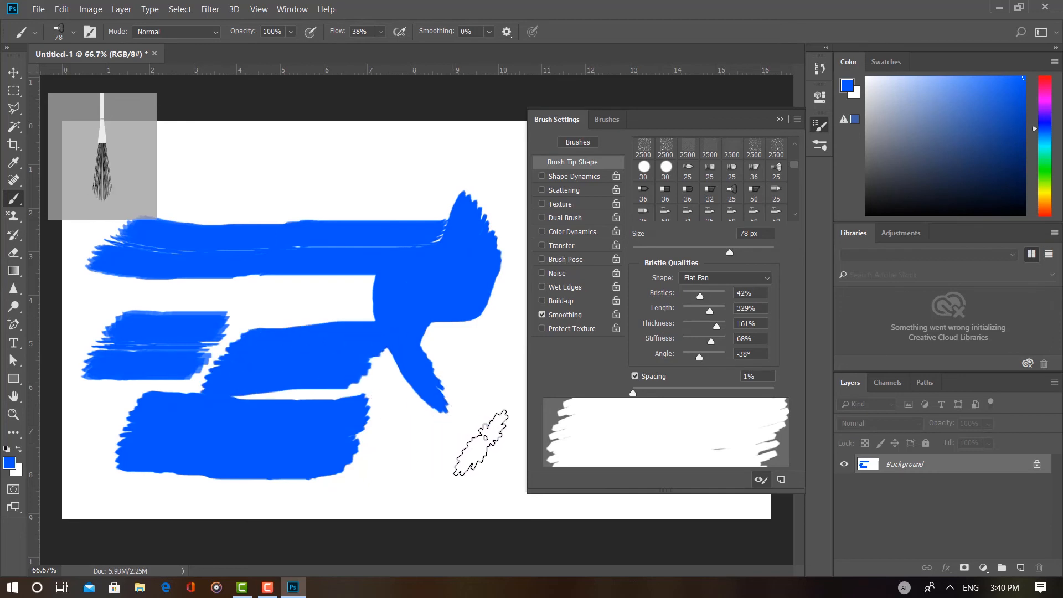
# Step: Enable Scattering for the brush, try a scatter of 348%, and reset the scatter to 0%
pyautogui.click(565, 191)
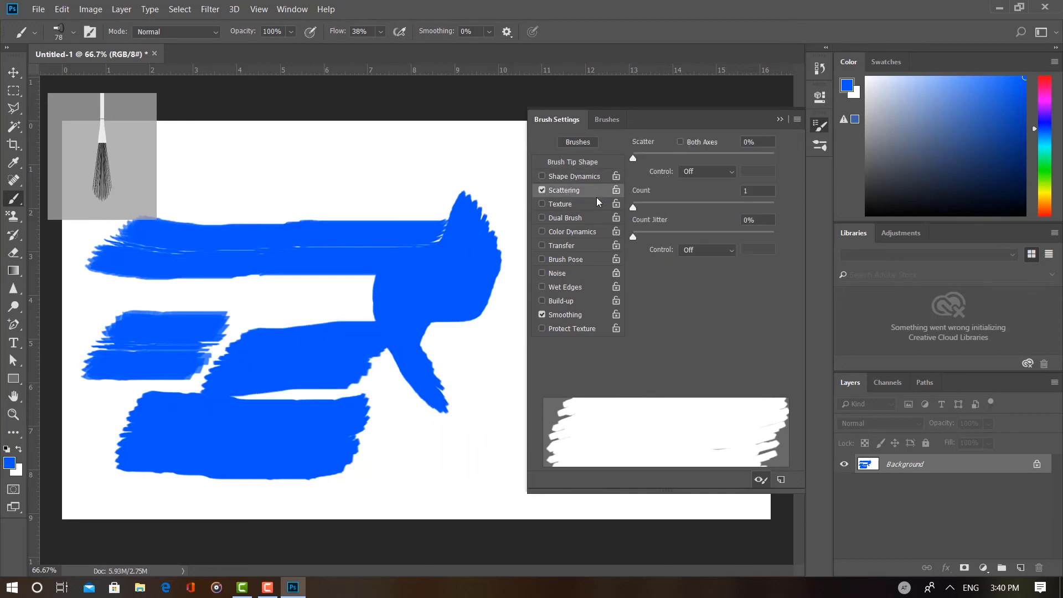
pyautogui.moveTo(634, 159); pyautogui.dragTo(682, 159)
pyautogui.click(663, 169)
pyautogui.click(674, 157)
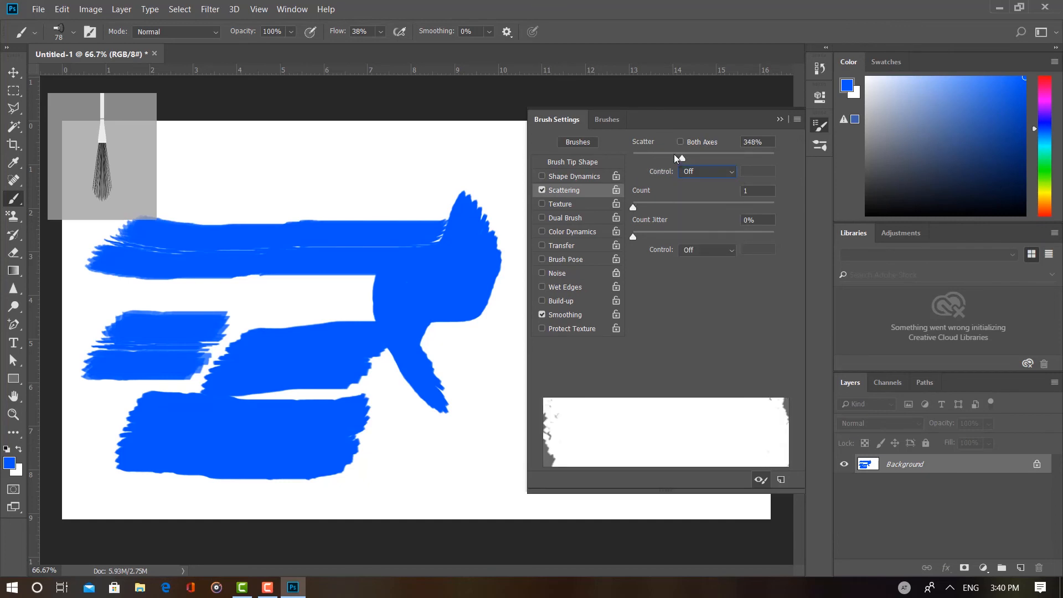
pyautogui.click(542, 190)
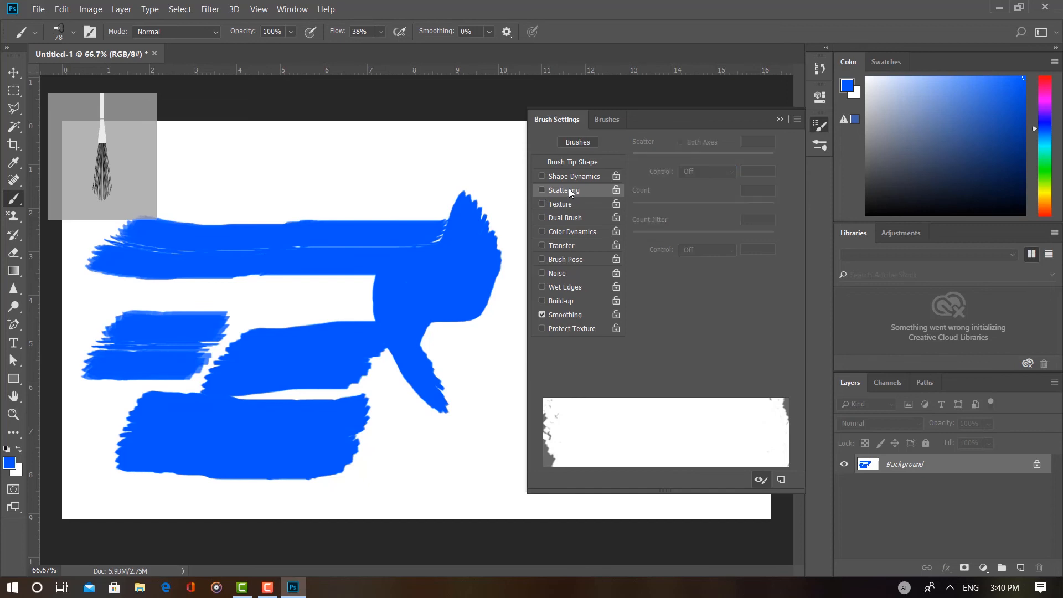
pyautogui.click(569, 189)
pyautogui.moveTo(682, 159)
pyautogui.mouseDown()
pyautogui.moveTo(707, 158)
pyautogui.moveTo(638, 159)
pyautogui.moveTo(676, 158)
pyautogui.moveTo(651, 159)
pyautogui.mouseUp()
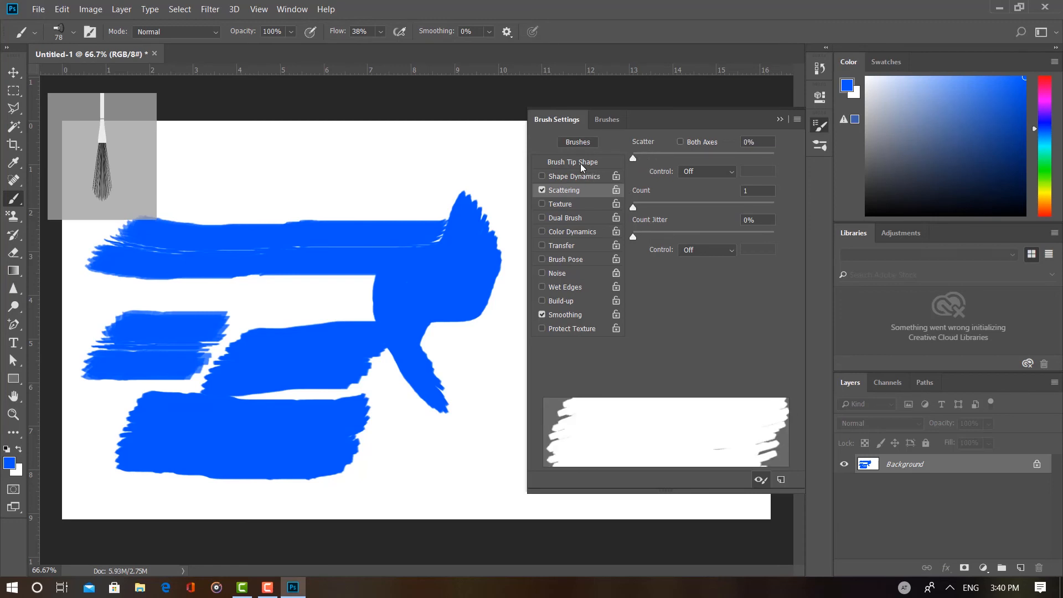
# Step: Disable the brush tip's spacing and adjust its bristle angle, keeping the scatter at 0%
pyautogui.click(576, 162)
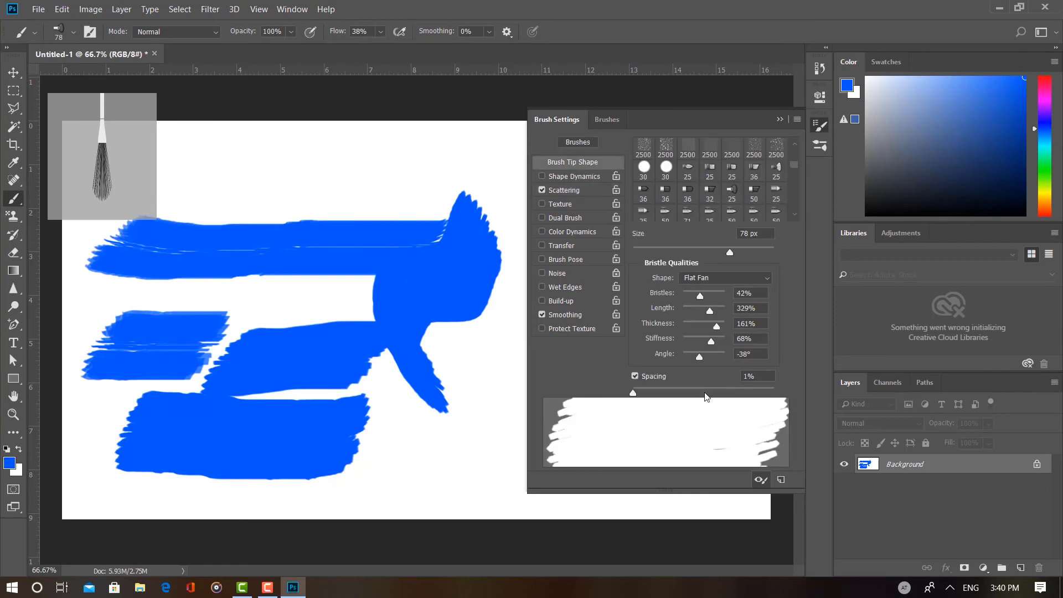
pyautogui.click(687, 379)
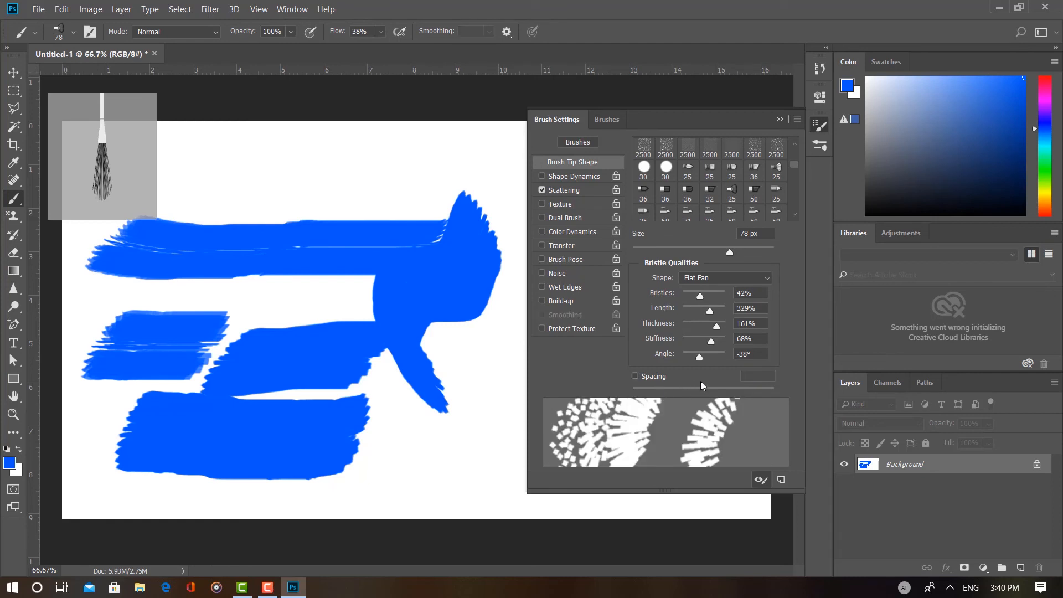
pyautogui.moveTo(700, 355); pyautogui.dragTo(707, 357)
pyautogui.click(579, 193)
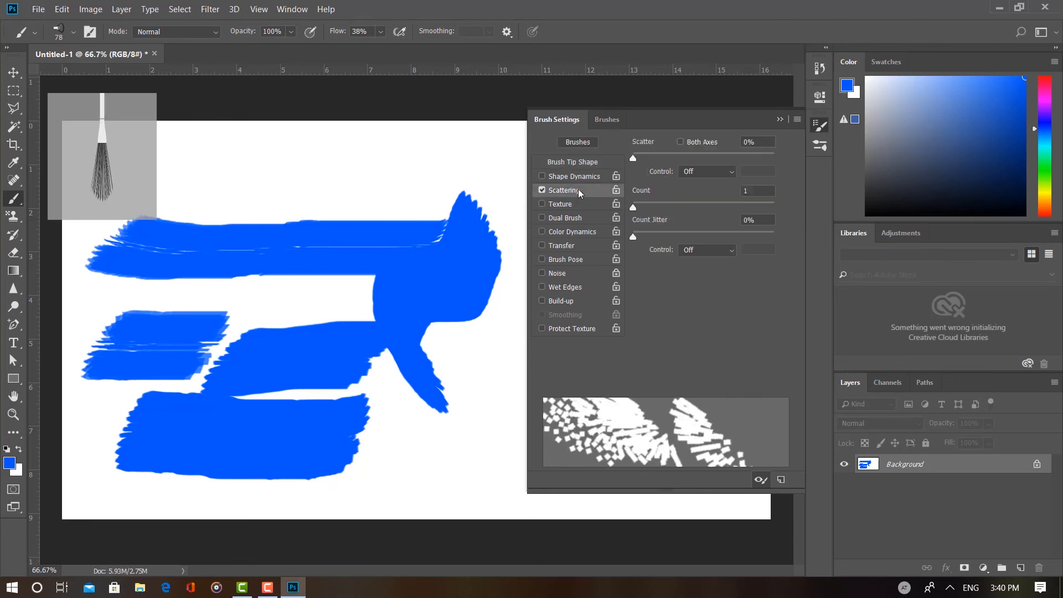
pyautogui.moveTo(642, 158)
pyautogui.mouseDown()
pyautogui.moveTo(725, 147)
pyautogui.moveTo(693, 157)
pyautogui.moveTo(736, 162)
pyautogui.moveTo(627, 177)
pyautogui.mouseUp()
# Step: Show the brush preset groups and collapse the brush panels to reveal the whole canvas
pyautogui.click(607, 119)
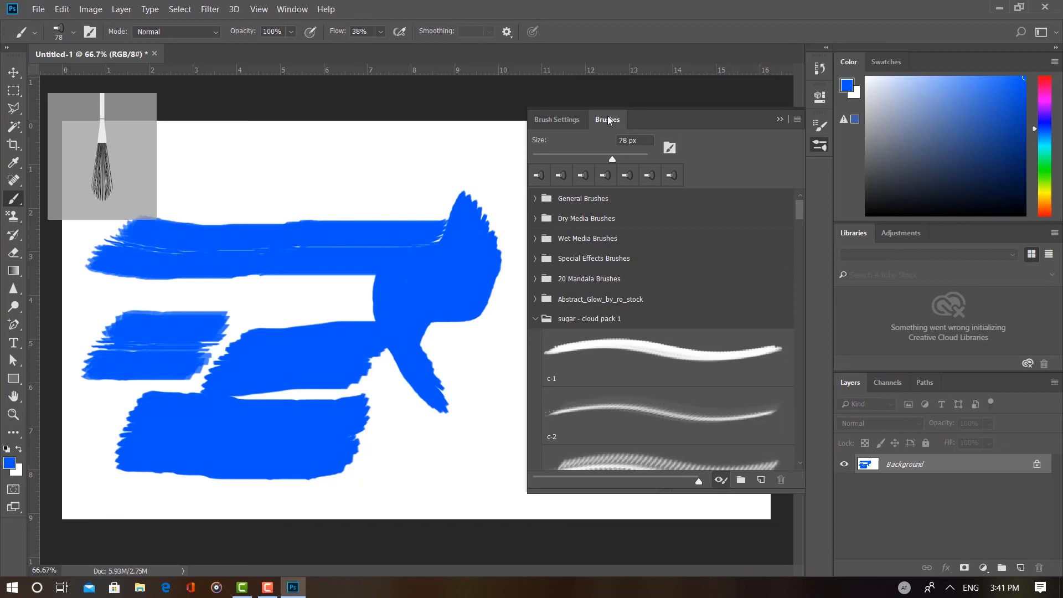
pyautogui.click(779, 120)
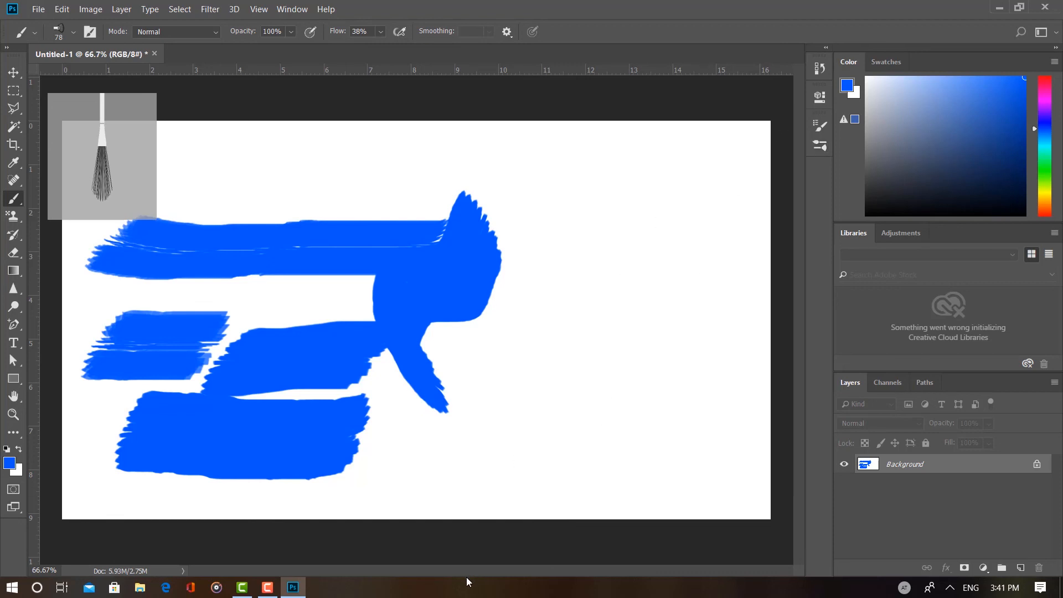